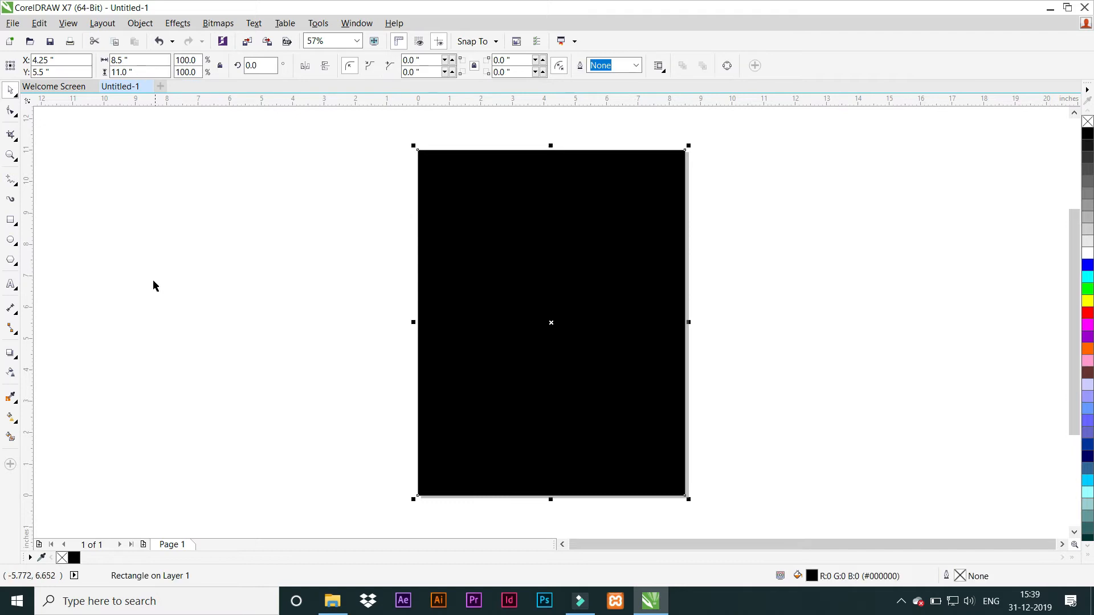
# Lock the black background rectangle that covers the page.
pyautogui.click(534, 261)
pyautogui.rightClick(516, 230)
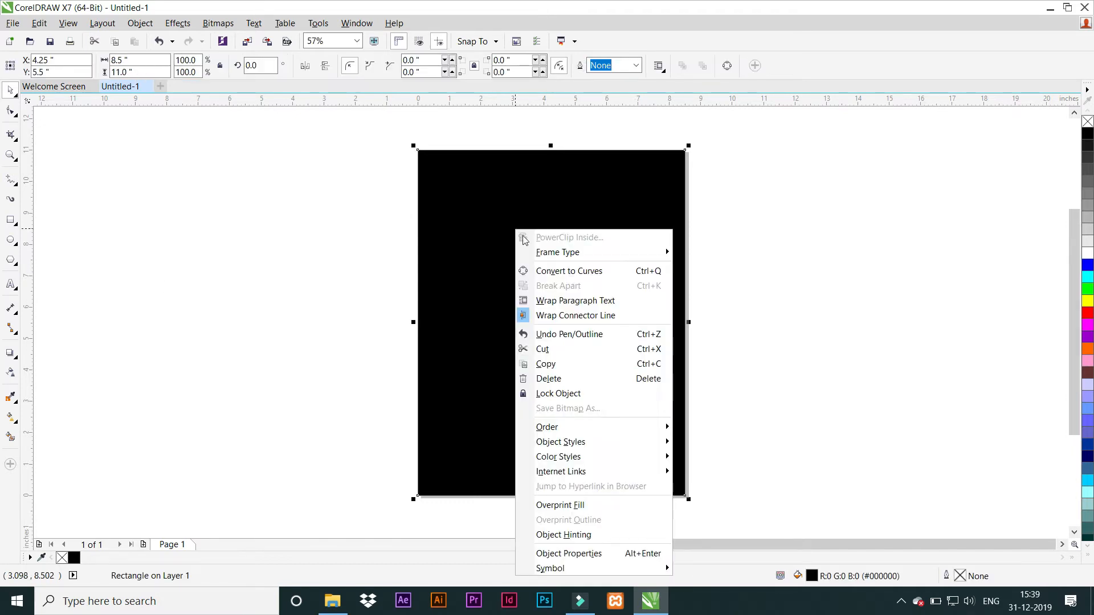
pyautogui.click(560, 393)
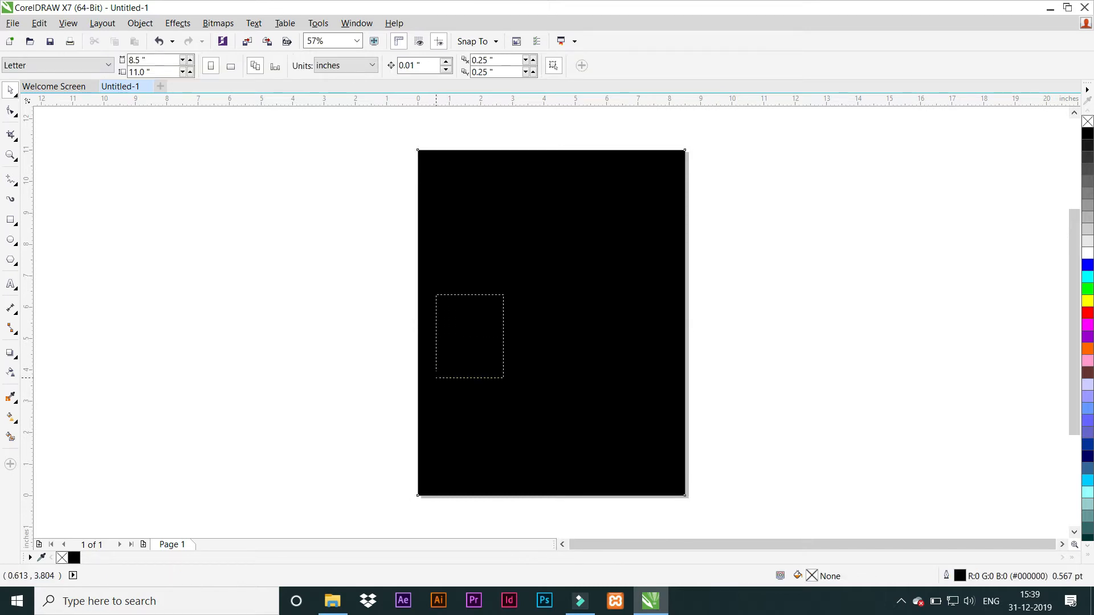
# Draw a white rectangle about 4.97 by 7.95 inches without an outline over the black background.
pyautogui.click(10, 220)
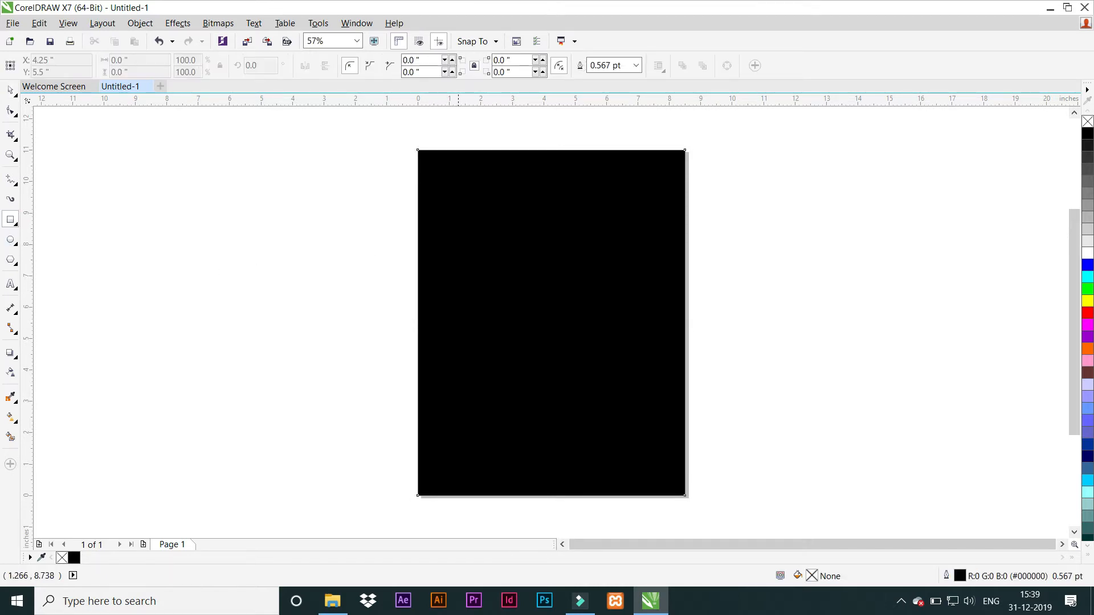
pyautogui.moveTo(468, 198); pyautogui.dragTo(623, 448)
pyautogui.press('space')
pyautogui.click(1087, 253)
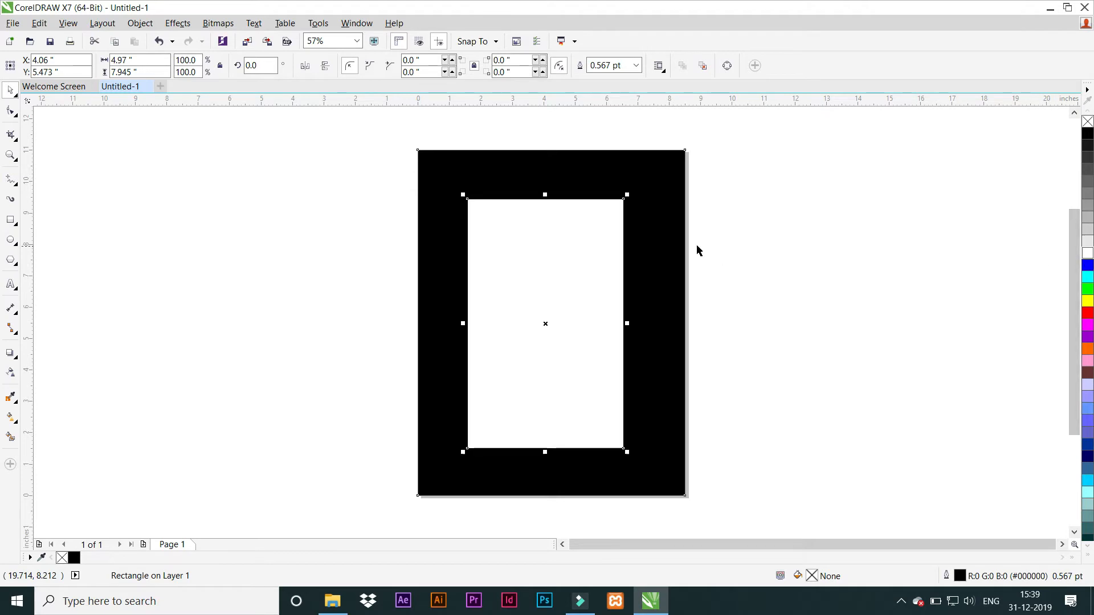
pyautogui.rightClick(1087, 122)
# Centre the white rectangle on the page.
pyautogui.moveTo(545, 252)
pyautogui.mouseDown()
pyautogui.moveTo(537, 239)
pyautogui.moveTo(545, 252)
pyautogui.mouseUp()
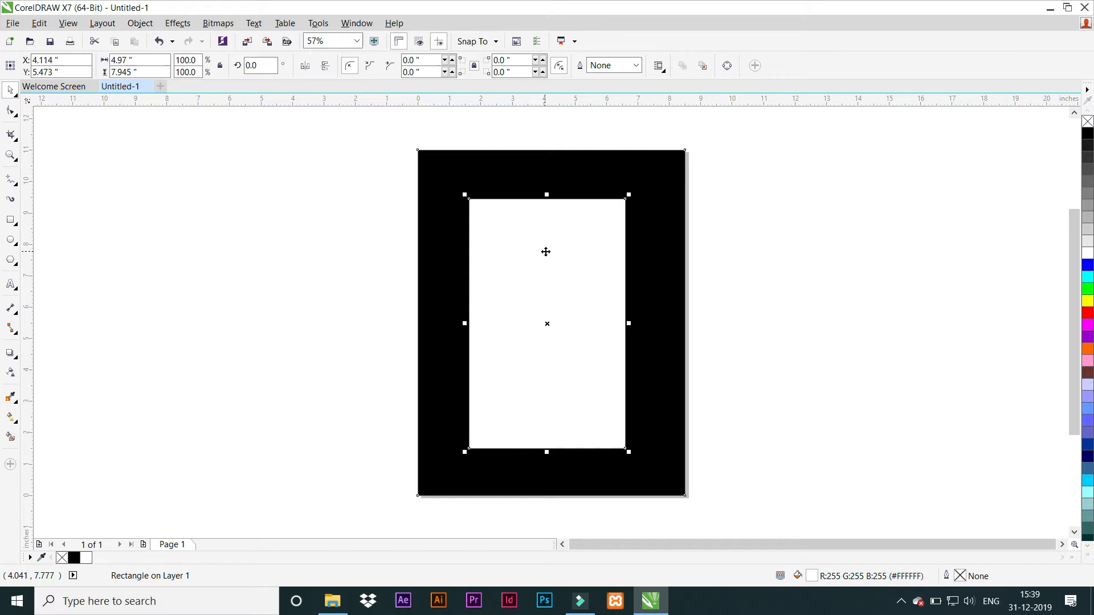
pyautogui.click(297, 233)
pyautogui.click(511, 247)
pyautogui.press('p')
pyautogui.click(257, 251)
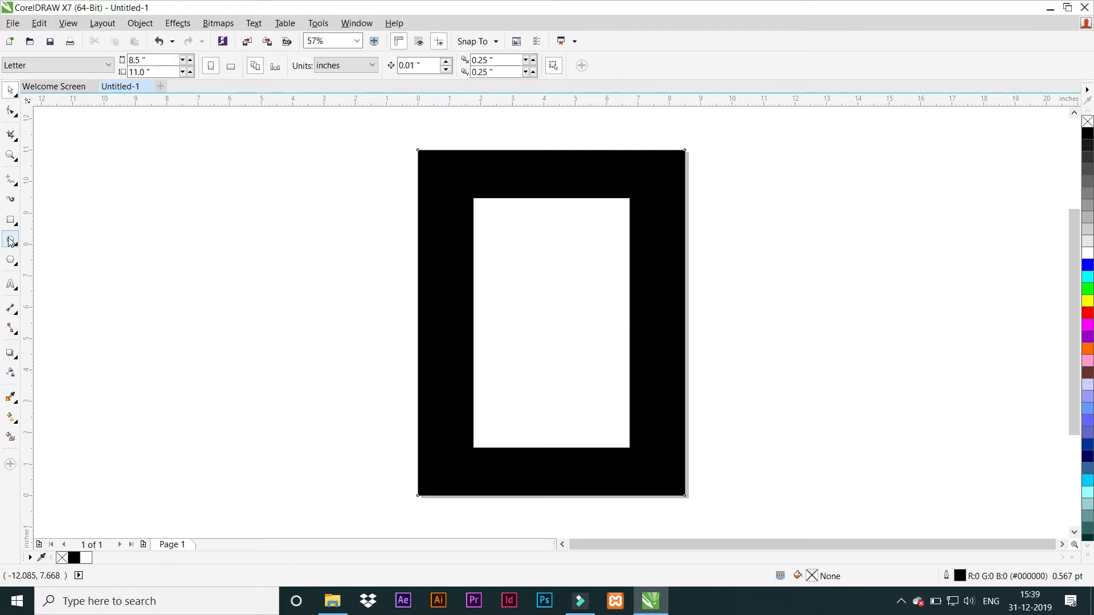
# Draw a circle about 5.8 inches in diameter on the empty area beside the page.
pyautogui.click(9, 242)
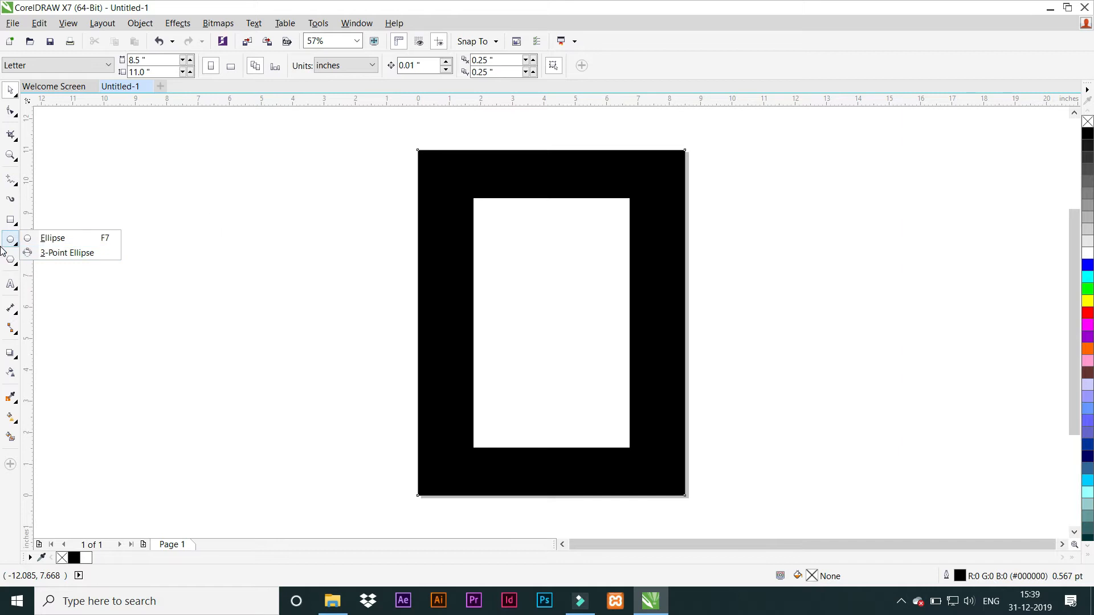
pyautogui.click(53, 238)
pyautogui.moveTo(194, 201); pyautogui.dragTo(378, 384)
pyautogui.click(10, 90)
pyautogui.moveTo(285, 256); pyautogui.dragTo(279, 246)
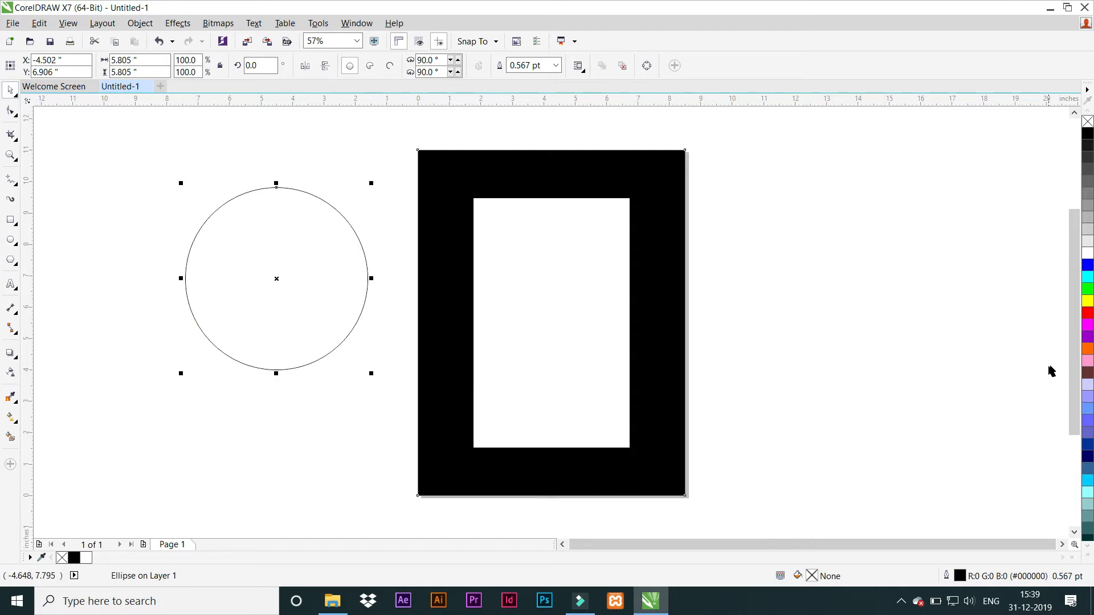
# Fill the circle with orange (#FF6600), remove its outline and shift it slightly downward.
pyautogui.click(1087, 349)
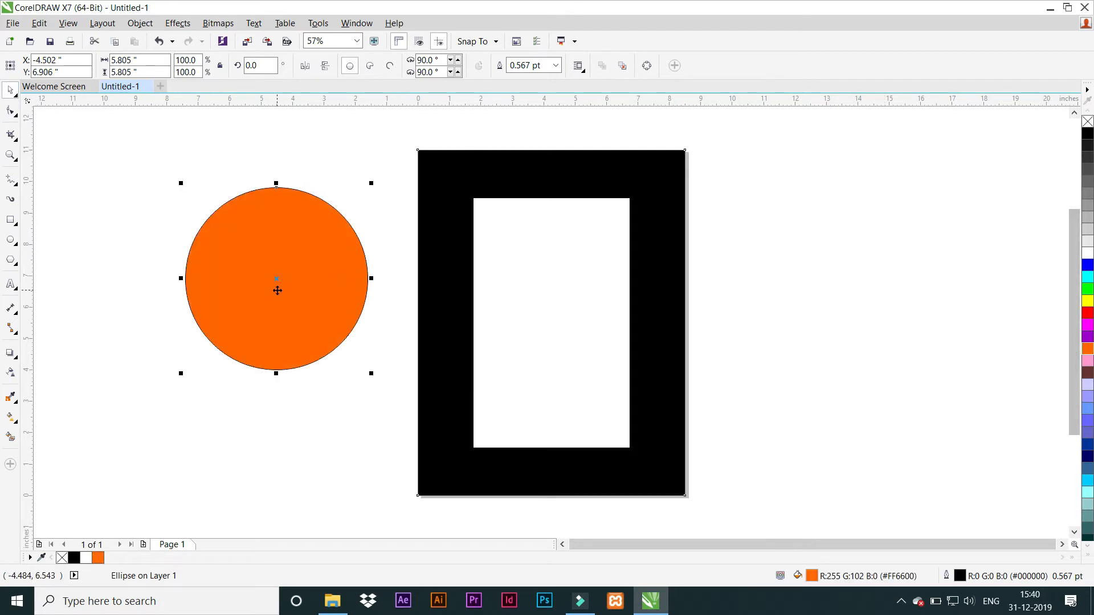
pyautogui.rightClick(1088, 123)
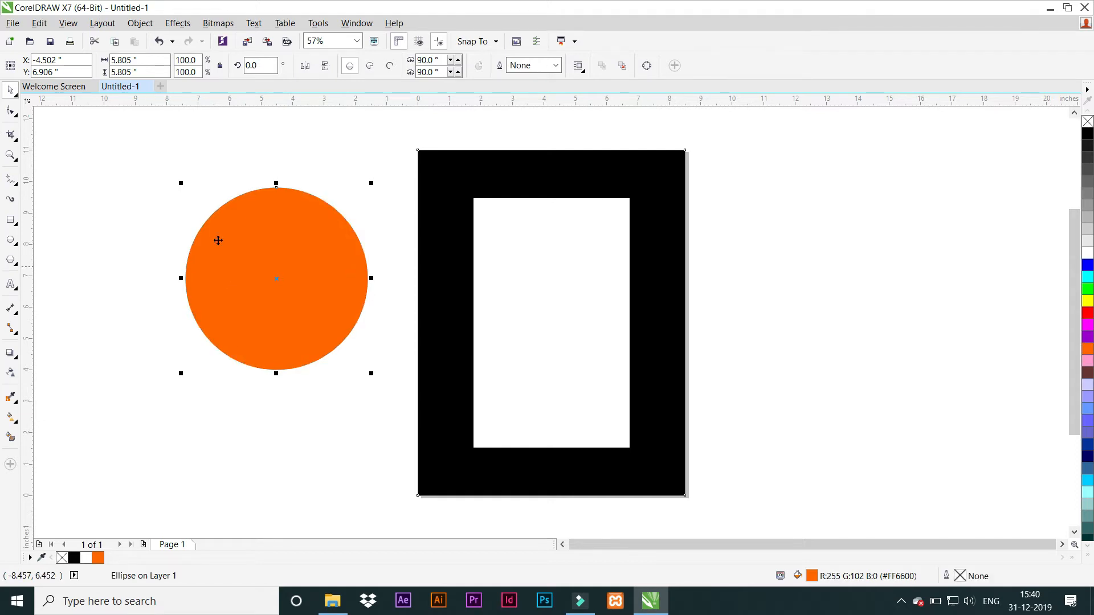
pyautogui.moveTo(273, 298); pyautogui.dragTo(269, 312)
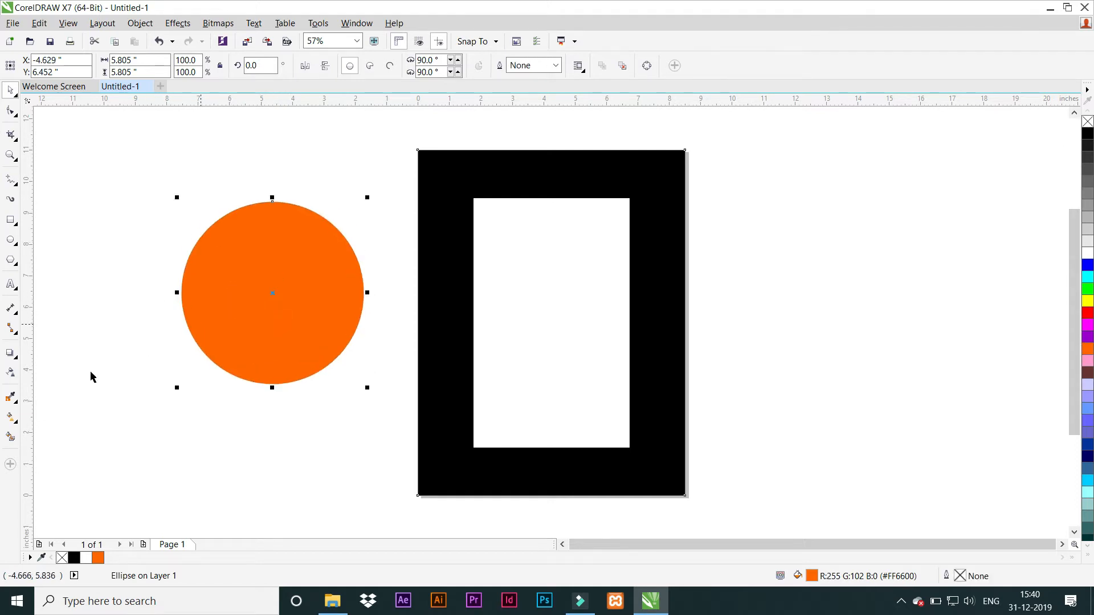
# Give the circle an elliptical fountain fill with a white centre fading to orange, spreading beyond the circle's edge.
pyautogui.click(14, 424)
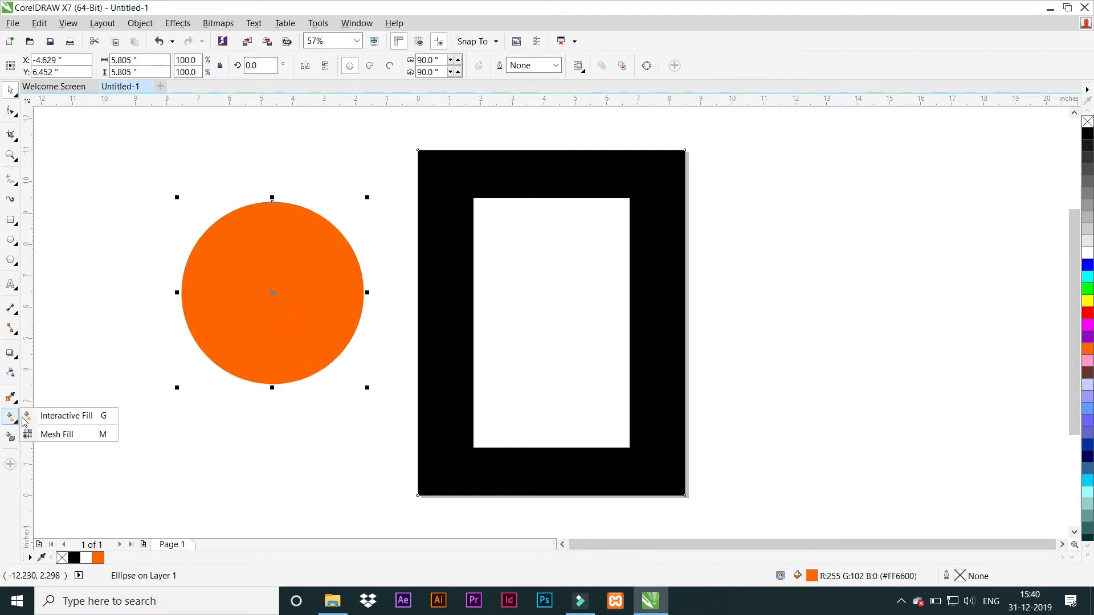
pyautogui.click(94, 419)
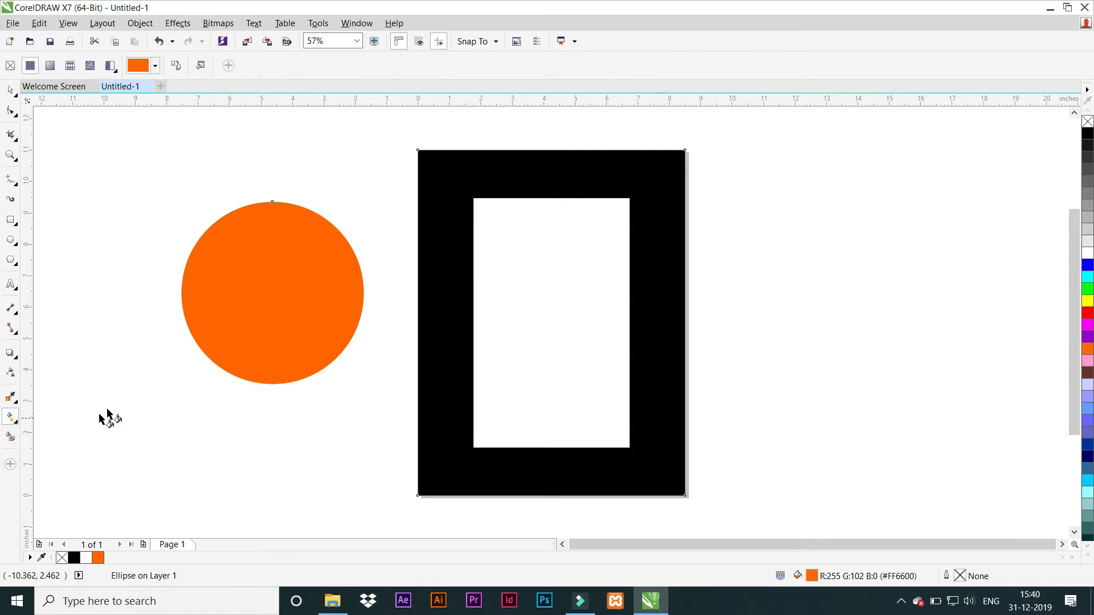
pyautogui.moveTo(259, 283); pyautogui.dragTo(296, 332)
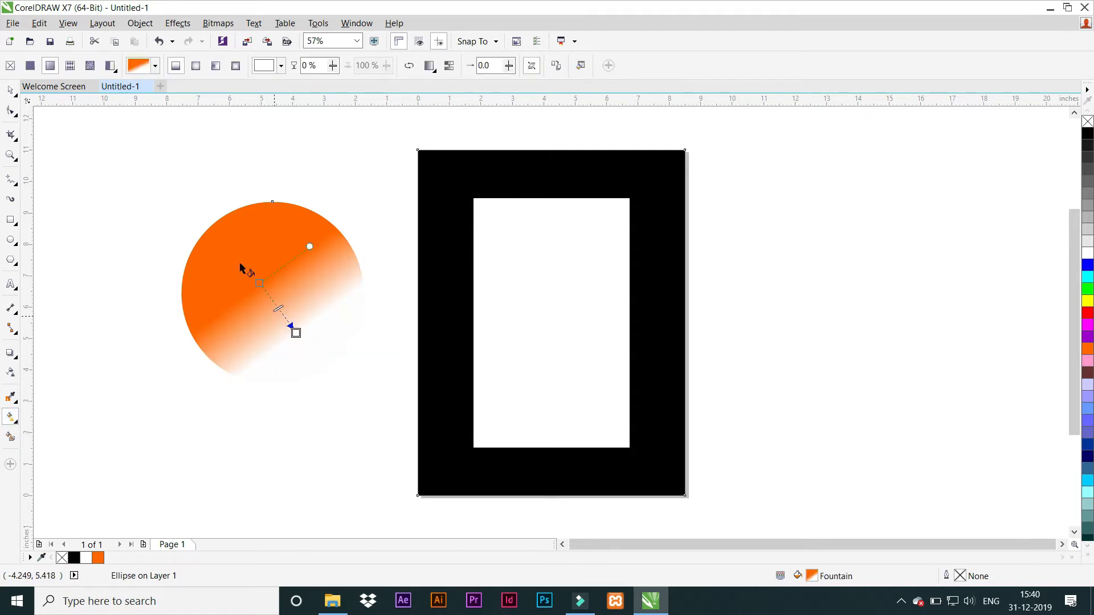
pyautogui.click(195, 68)
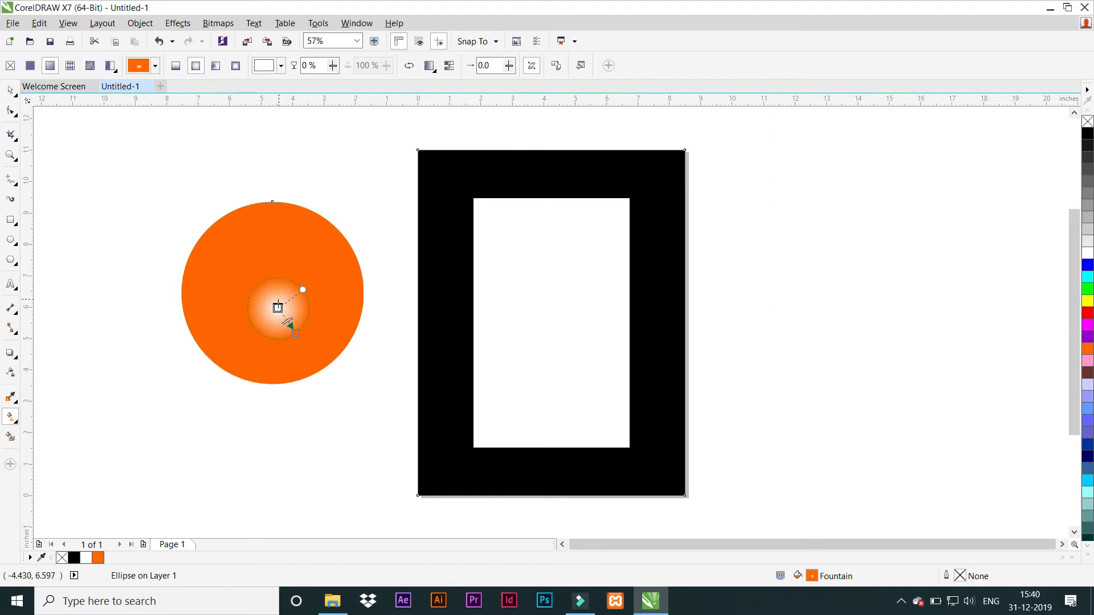
pyautogui.moveTo(278, 307); pyautogui.dragTo(348, 410)
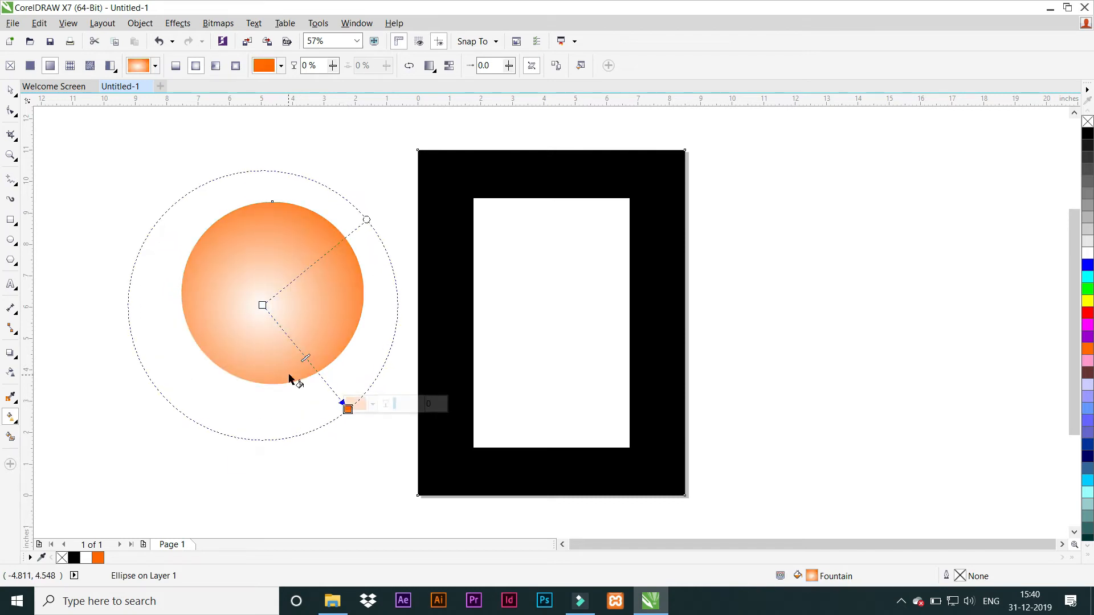
# Set the centre colour of the circle's fountain fill to yellow #F7FF00.
pyautogui.click(262, 305)
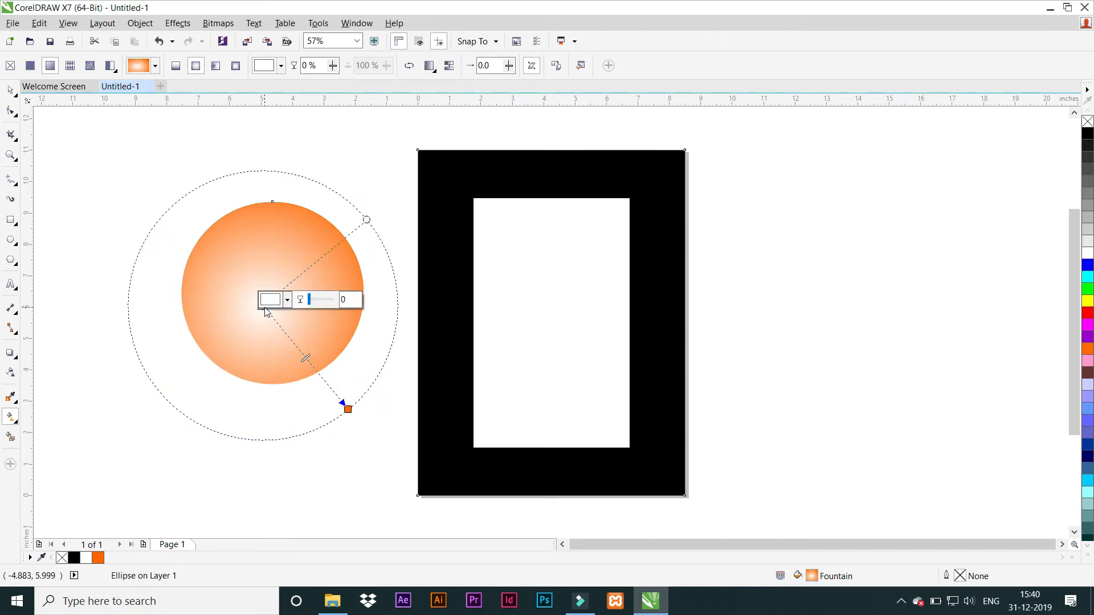
pyautogui.click(271, 300)
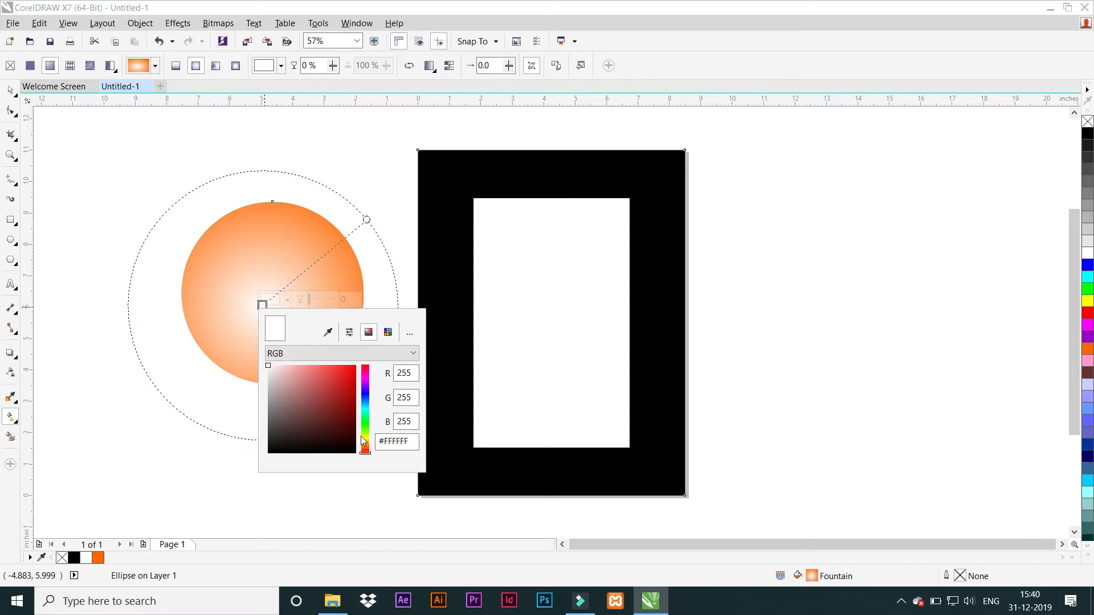
pyautogui.moveTo(362, 440); pyautogui.dragTo(365, 437)
pyautogui.click(342, 367)
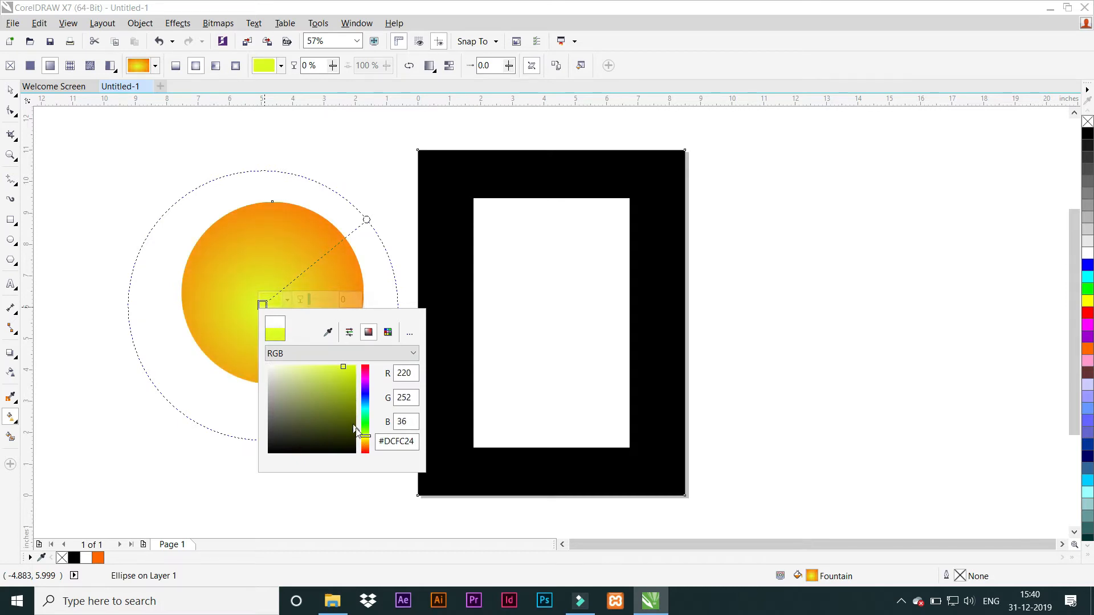
pyautogui.click(364, 437)
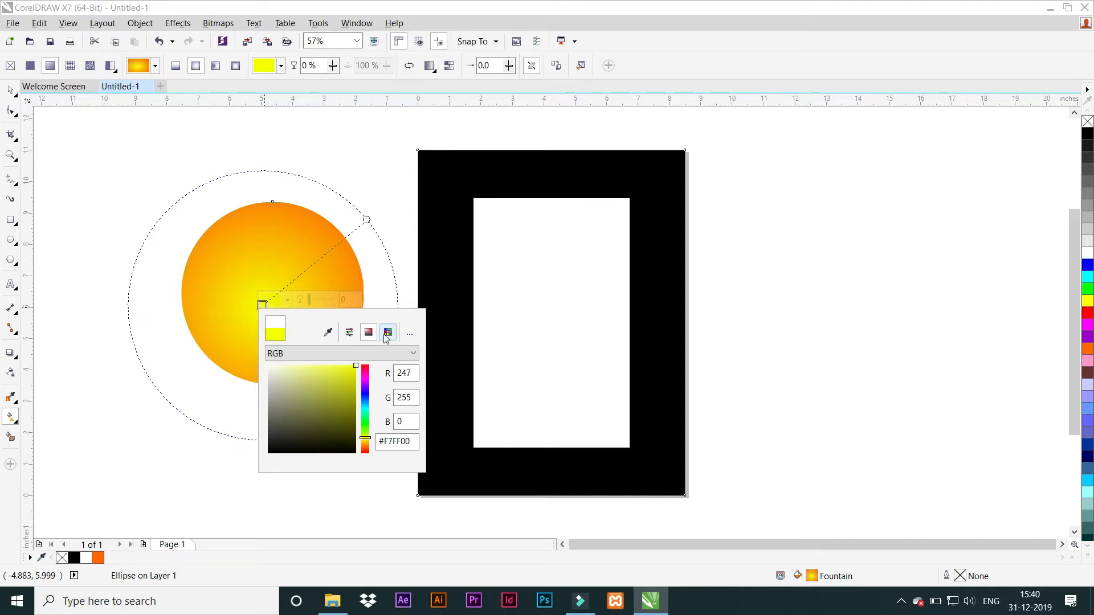
pyautogui.click(10, 94)
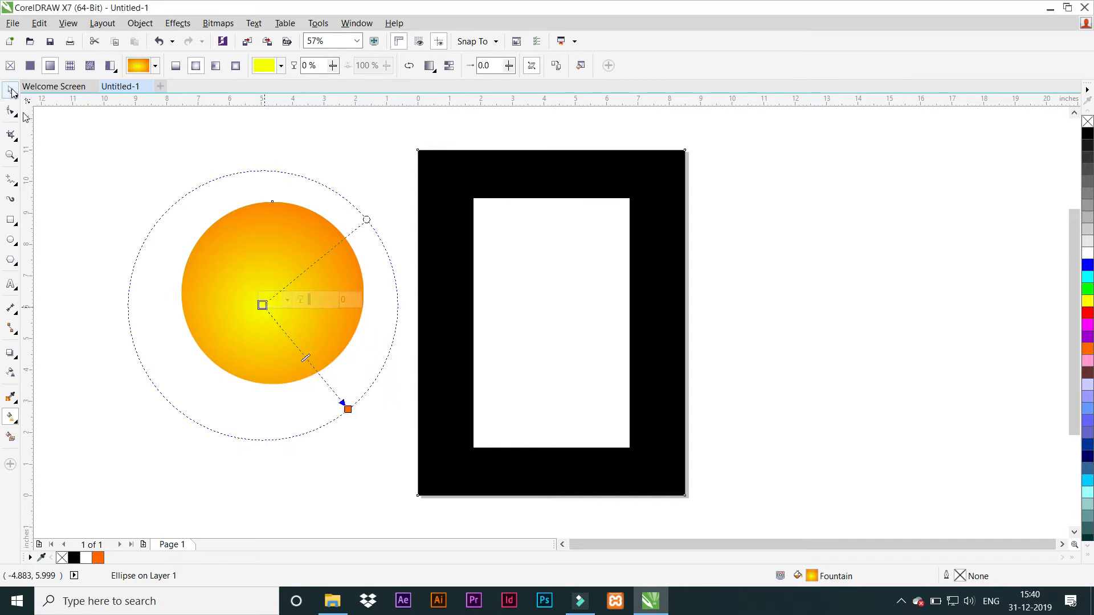
# Move the gradient circle slightly up and PowerClip it inside the white rectangle.
pyautogui.click(10, 91)
pyautogui.moveTo(207, 276); pyautogui.dragTo(207, 256)
pyautogui.rightClick(284, 238)
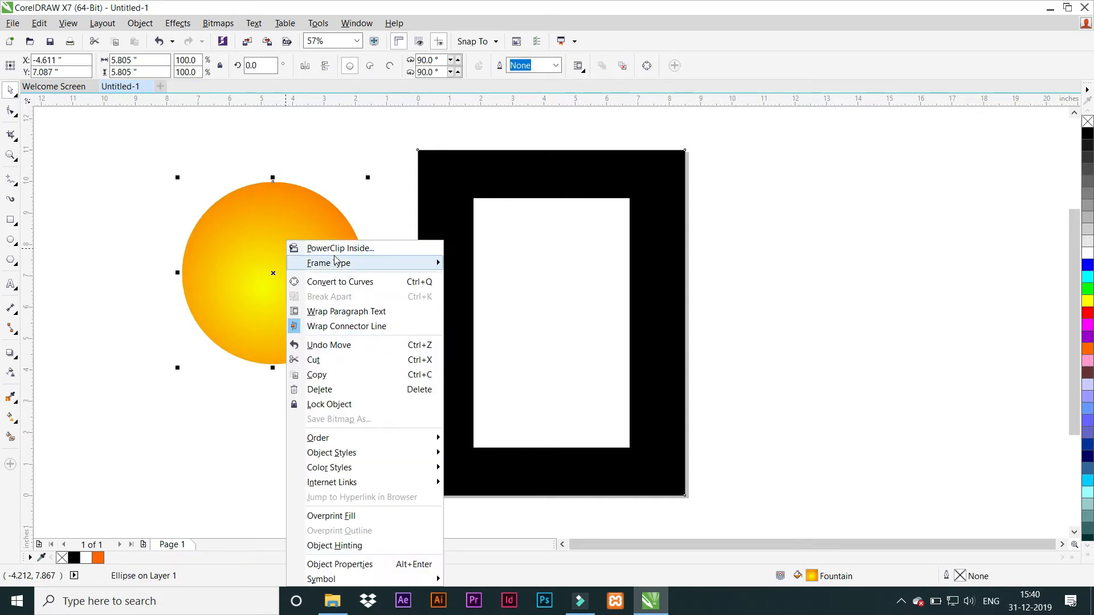
pyautogui.click(311, 247)
pyautogui.click(520, 233)
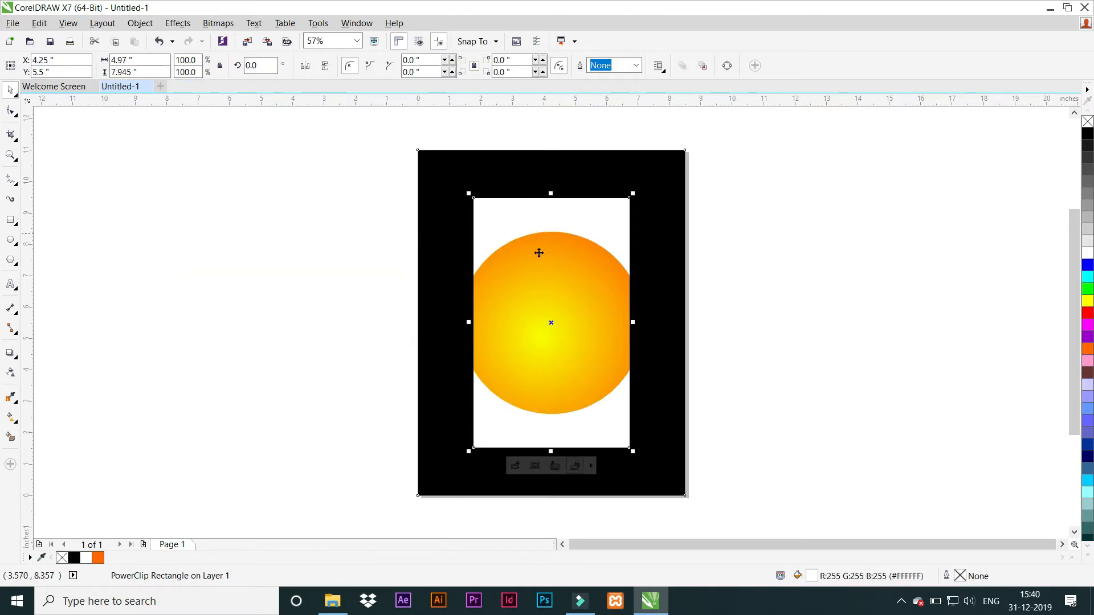
# Edit the PowerClip contents to move the circle to the frame's upper edge and widen it to about 6.66 inches.
pyautogui.keyDown('ctrl'); pyautogui.click(546, 282); pyautogui.keyUp('ctrl')
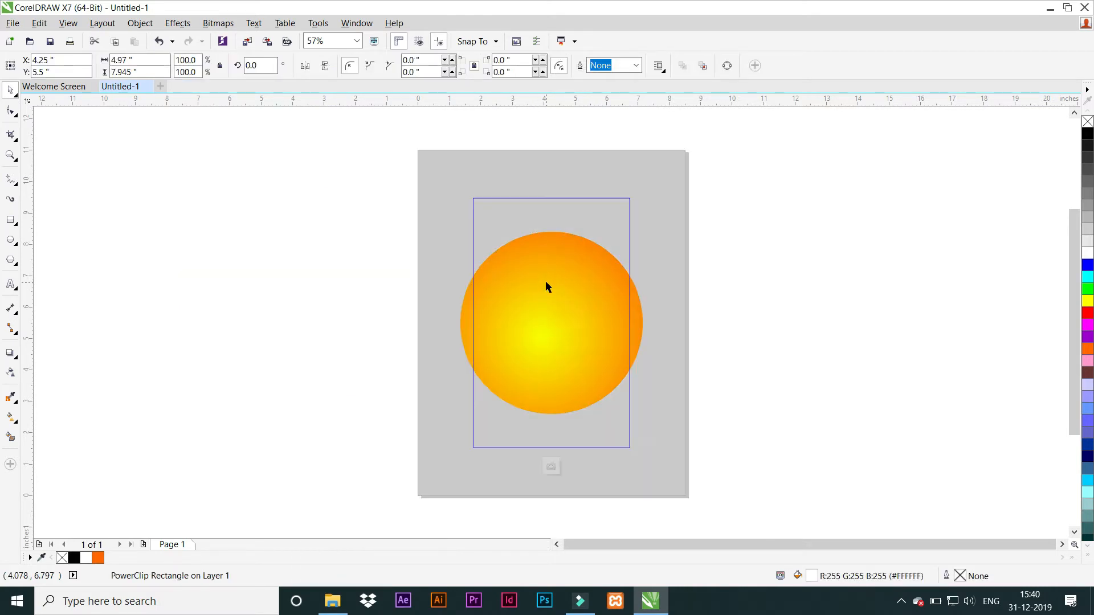
pyautogui.moveTo(538, 299); pyautogui.dragTo(540, 202)
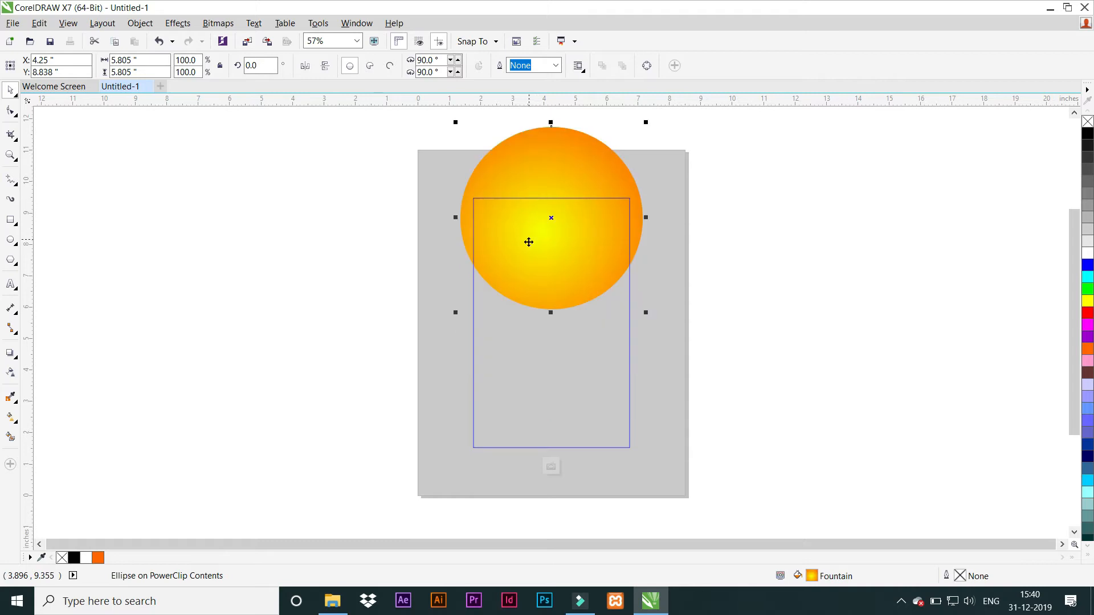
pyautogui.moveTo(528, 243); pyautogui.dragTo(522, 218)
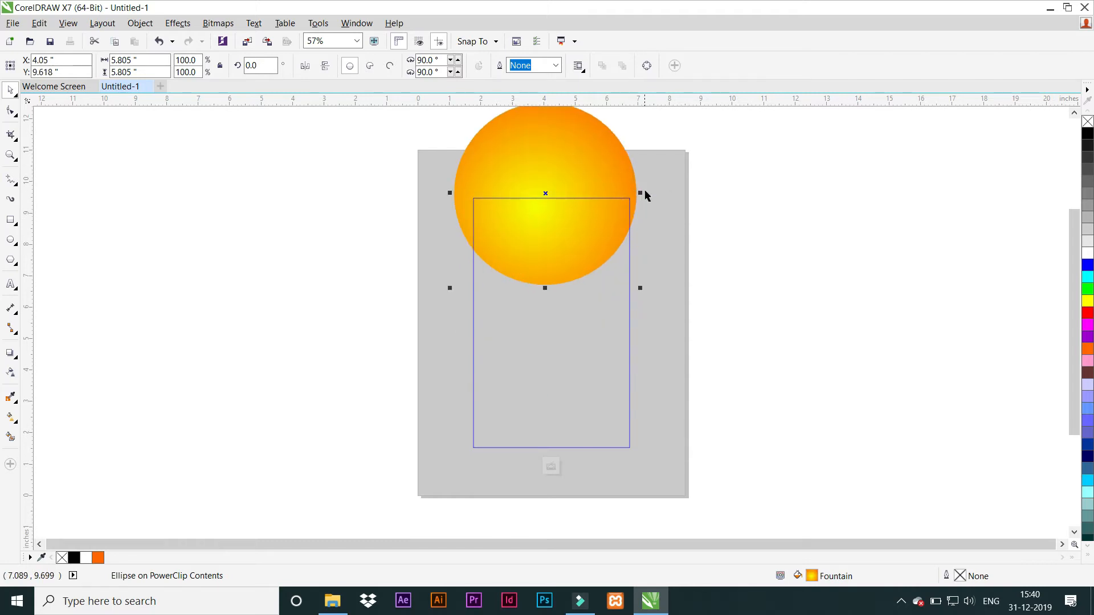
pyautogui.moveTo(640, 192); pyautogui.dragTo(655, 199)
pyautogui.moveTo(530, 276); pyautogui.dragTo(532, 270)
pyautogui.keyDown('ctrl'); pyautogui.click(291, 298); pyautogui.keyUp('ctrl')
pyautogui.click(291, 299)
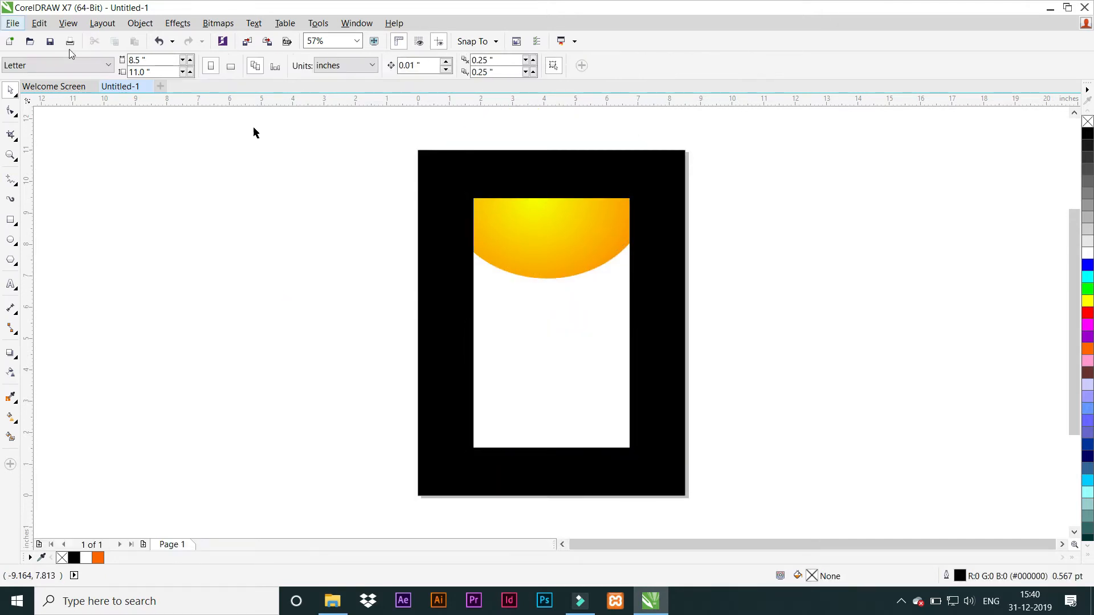
# Nudge the clipped ellipse slightly to the right within the frame, to about X 4.32 inches.
pyautogui.click(545, 239)
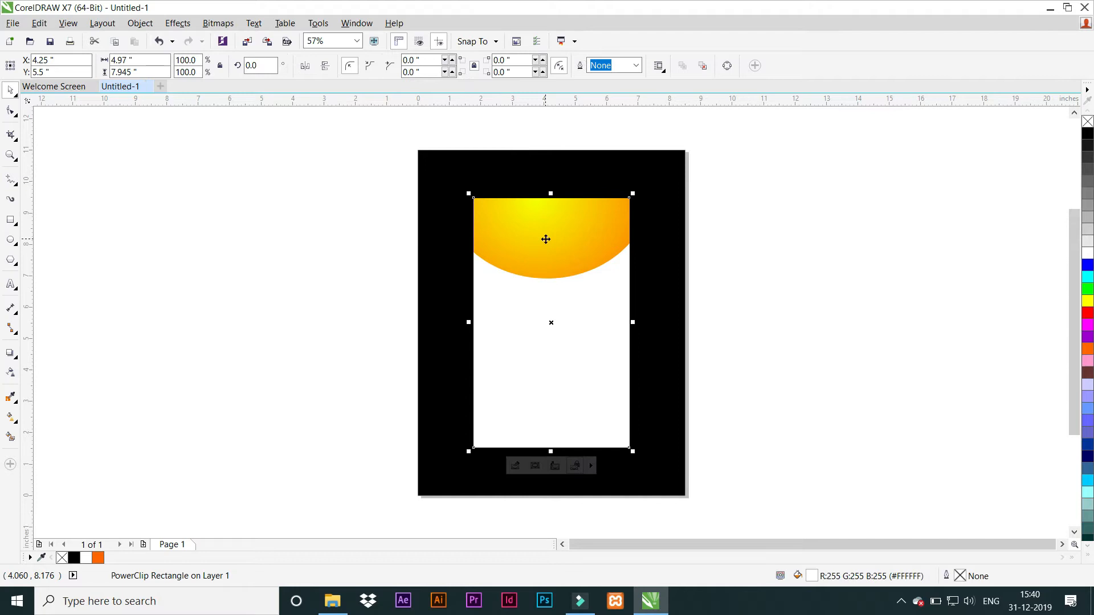
pyautogui.keyDown('ctrl'); pyautogui.click(545, 239); pyautogui.keyUp('ctrl')
pyautogui.moveTo(552, 246); pyautogui.dragTo(558, 246)
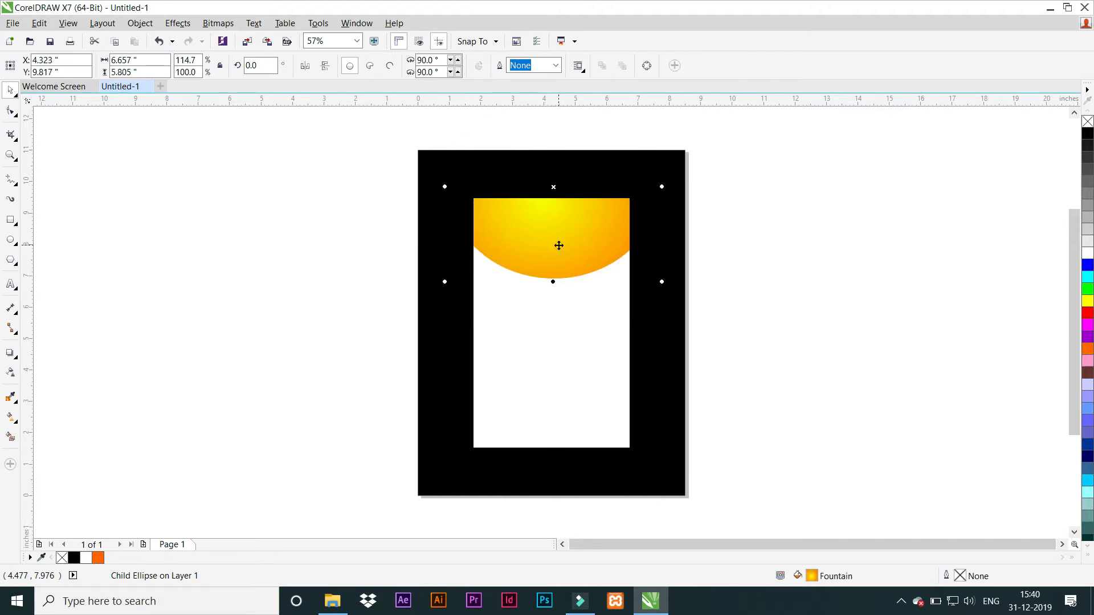
pyautogui.click(867, 314)
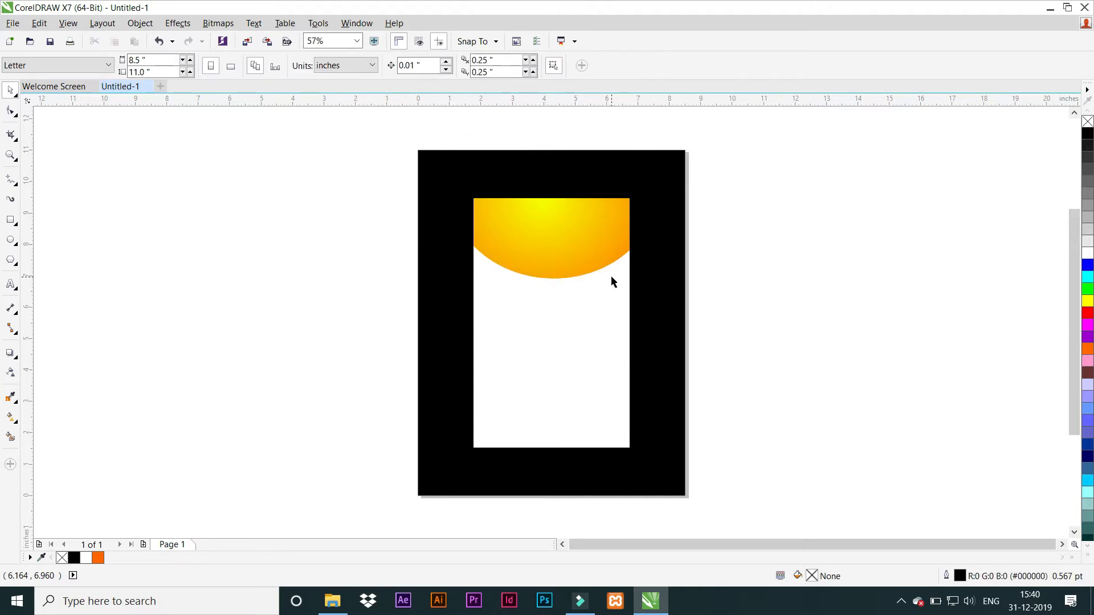
# Open the contents of the white PowerClip rectangle for editing, close up on the ellipse.
pyautogui.press('F4')
pyautogui.press('F2')
pyautogui.moveTo(344, 160); pyautogui.dragTo(839, 403)
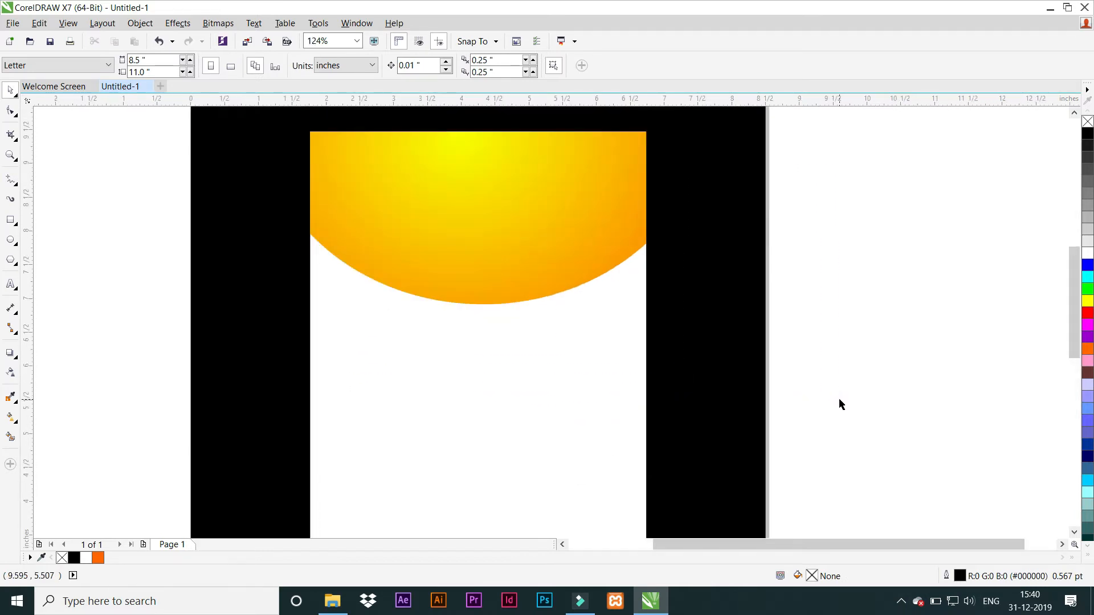
pyautogui.click(484, 227)
pyautogui.click(93, 264)
pyautogui.doubleClick(400, 238)
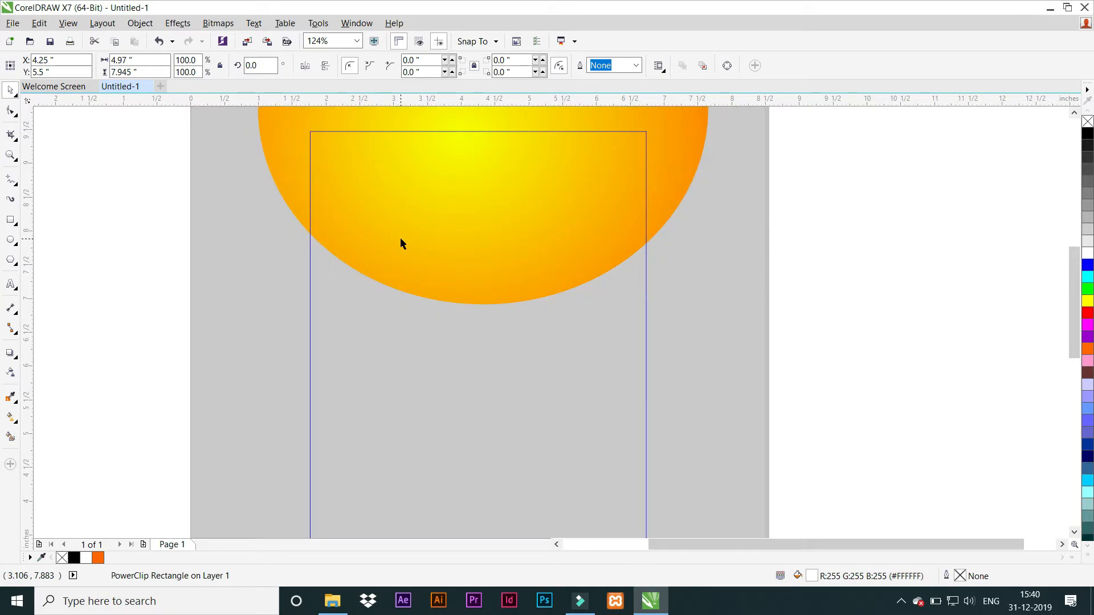
# Draw a straight diagonal Freehand line about 1.78 by 1.07 inches from the frame's left edge towards the ellipse's lower edge.
pyautogui.click(11, 181)
pyautogui.click(315, 213)
pyautogui.click(436, 286)
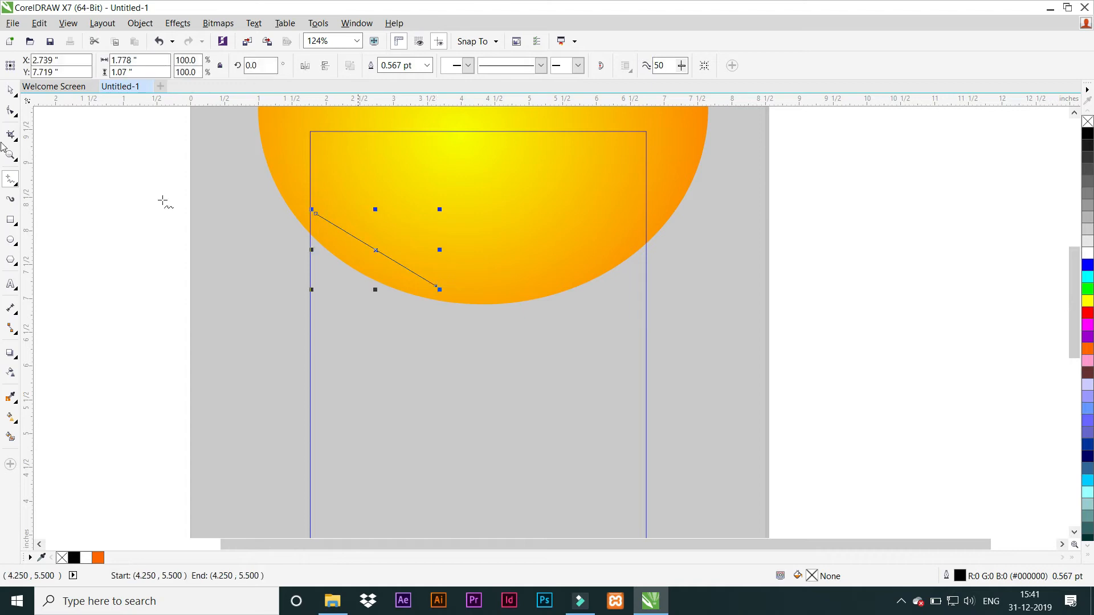
pyautogui.press('space')
pyautogui.scroll(-2, 246, 211)
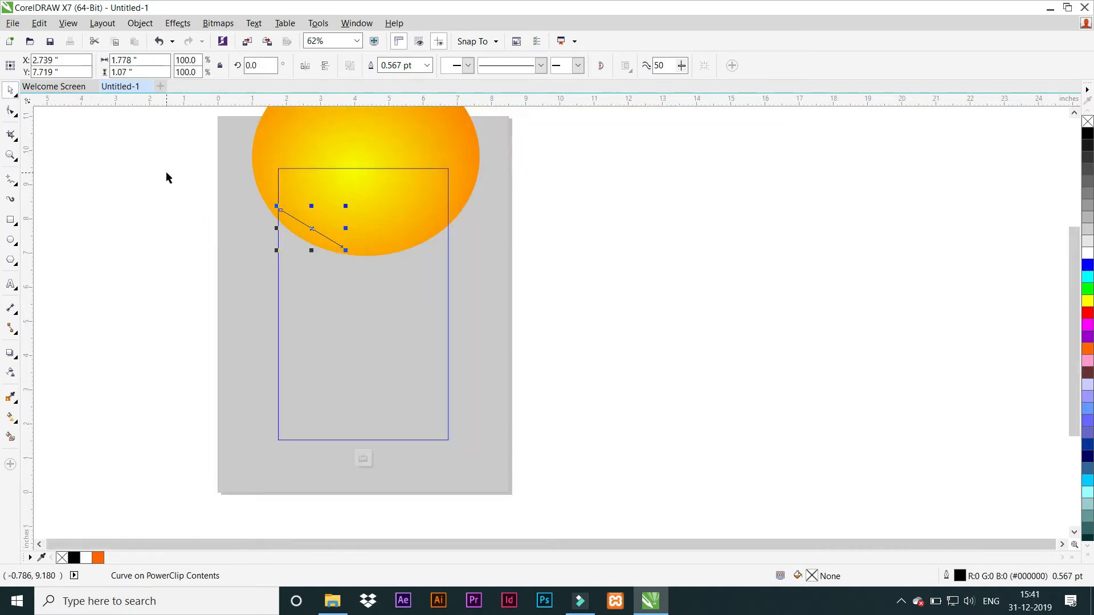
pyautogui.moveTo(206, 191); pyautogui.dragTo(410, 272)
pyautogui.scroll(3, 564, 278)
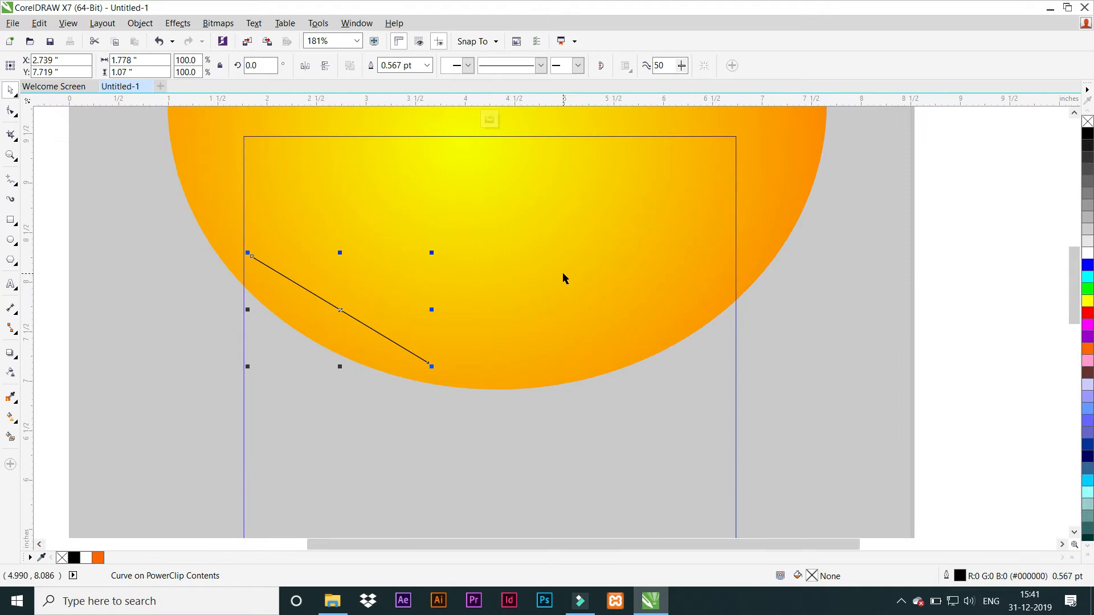
# Bend both long edges of the diagonal line object downwards into a thin, curved crescent.
pyautogui.click(11, 110)
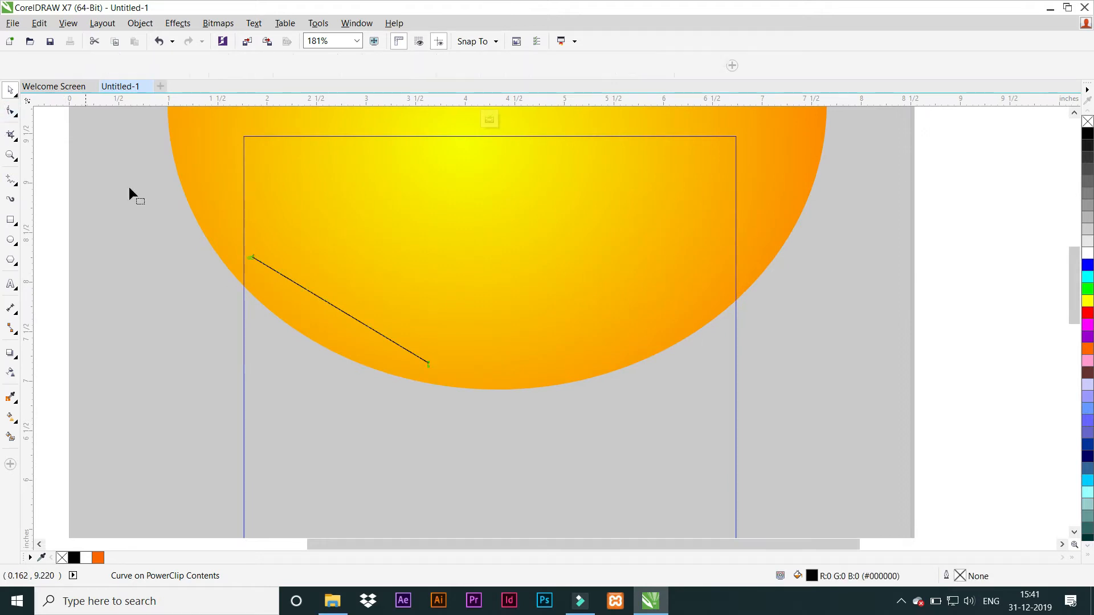
pyautogui.click(336, 308)
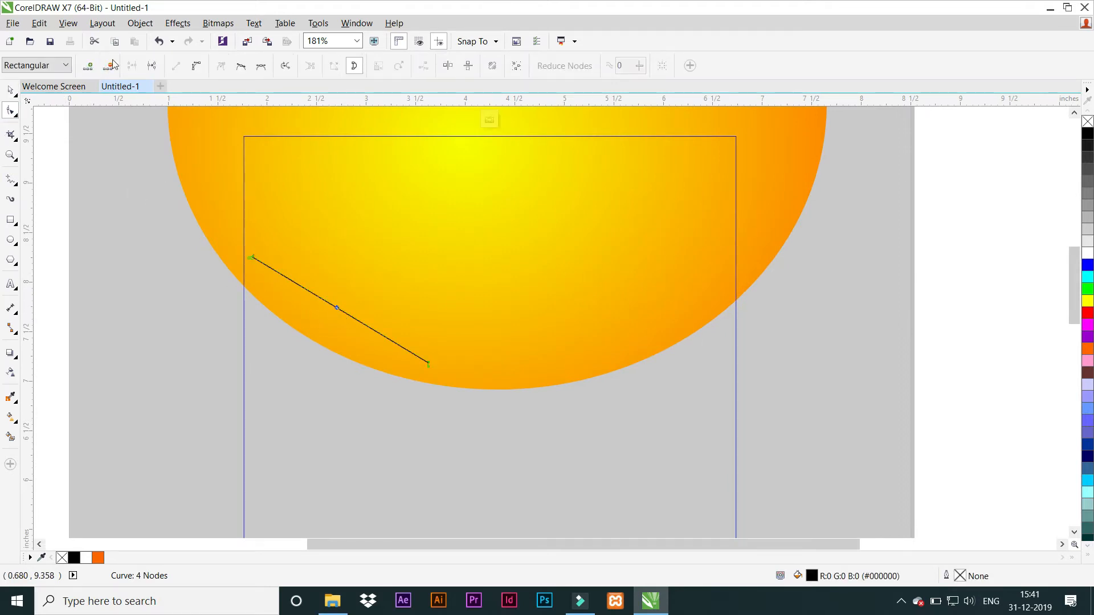
pyautogui.moveTo(344, 312); pyautogui.dragTo(337, 331)
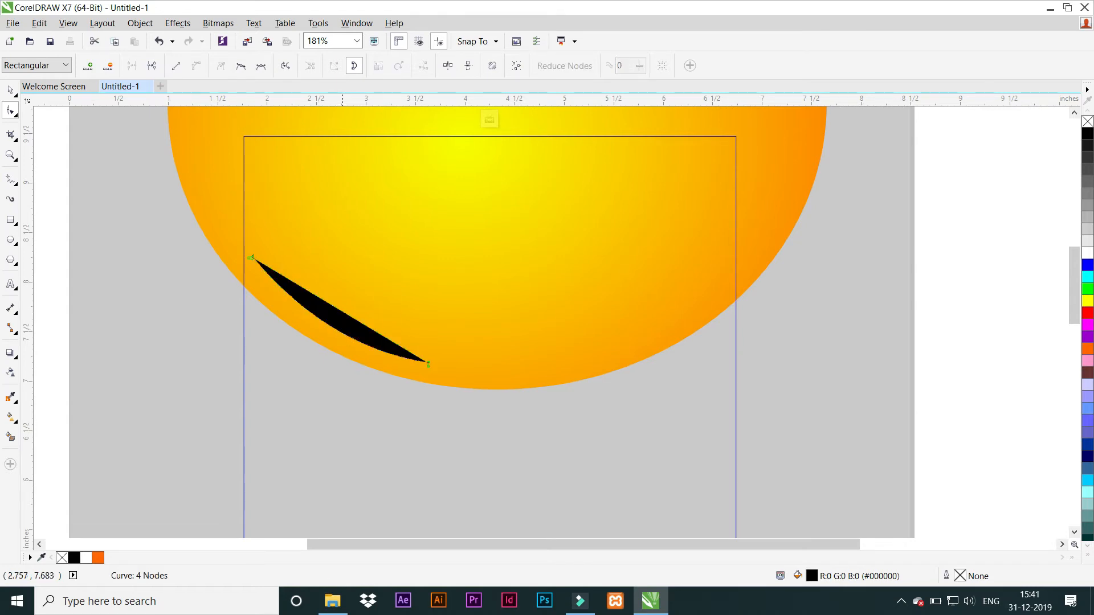
pyautogui.click(196, 66)
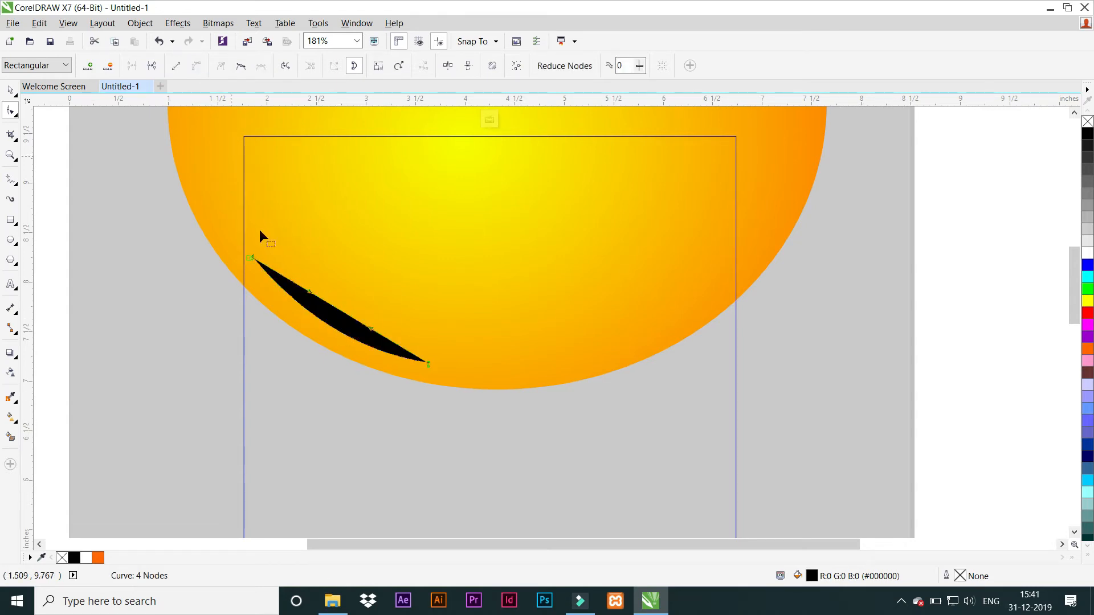
pyautogui.moveTo(348, 316); pyautogui.dragTo(338, 333)
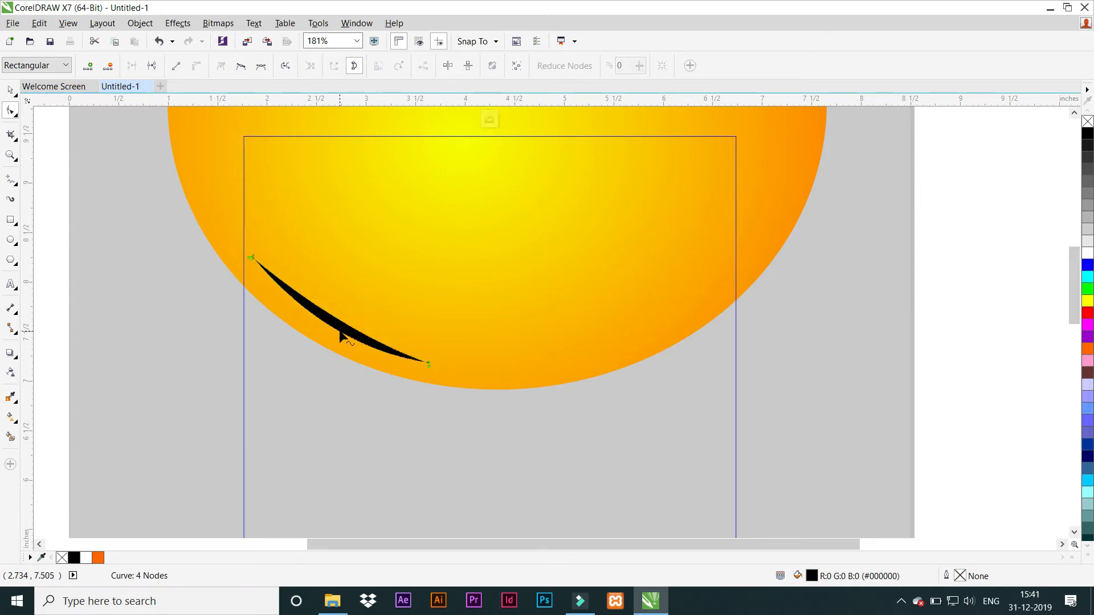
# Enlarge the crescent to about 2.50 by 1.51 inches along the ellipse's lower-left edge and fill it white.
pyautogui.press('space')
pyautogui.moveTo(431, 366); pyautogui.dragTo(481, 386)
pyautogui.press('space')
pyautogui.moveTo(364, 346); pyautogui.dragTo(343, 333)
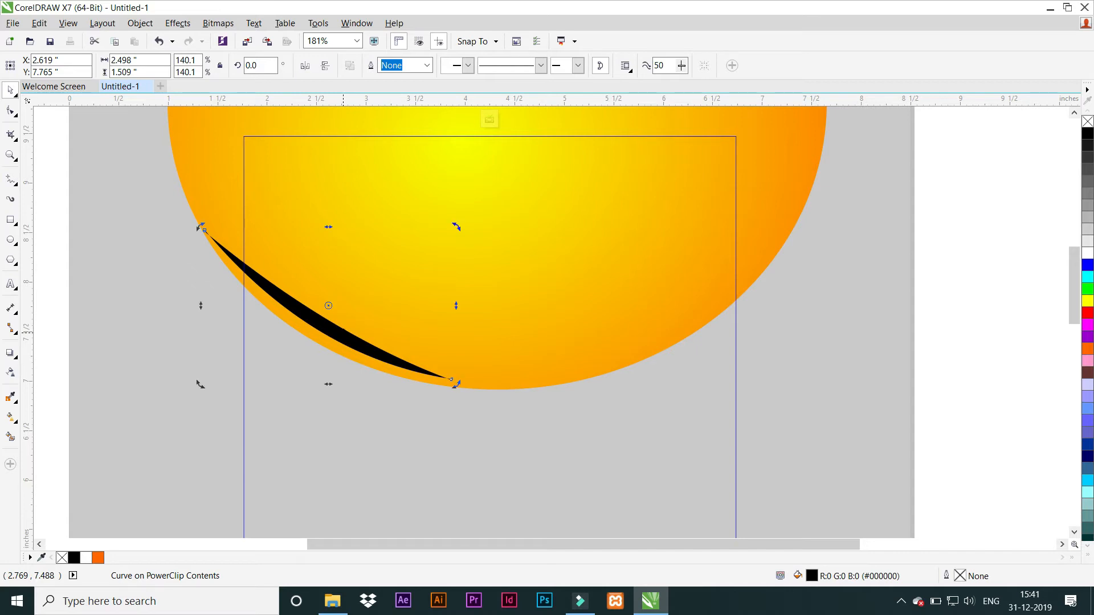
pyautogui.click(1088, 253)
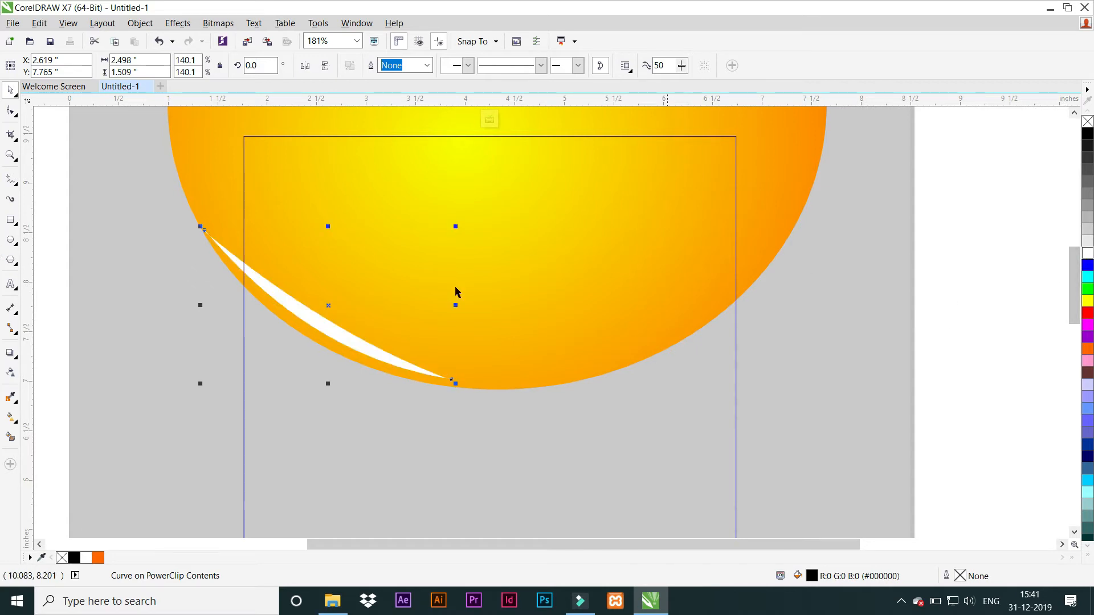
# Place a mirrored copy of the crescent along the ellipse's lower-right edge and copy the ellipse's gradient fill onto it.
pyautogui.moveTo(200, 306); pyautogui.dragTo(687, 356)
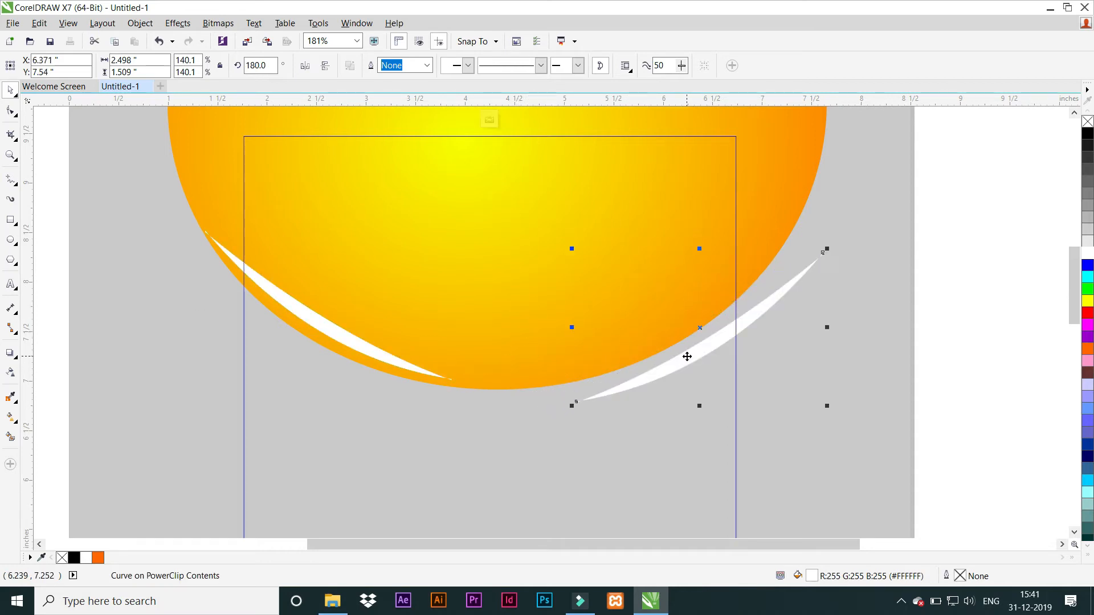
pyautogui.click(426, 247)
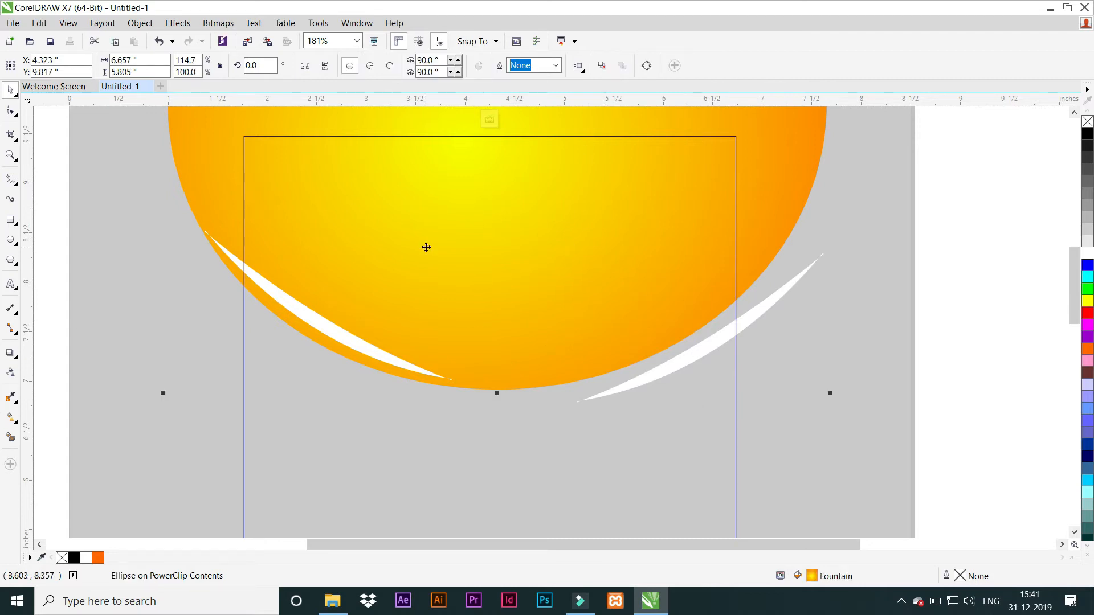
pyautogui.click(15, 398)
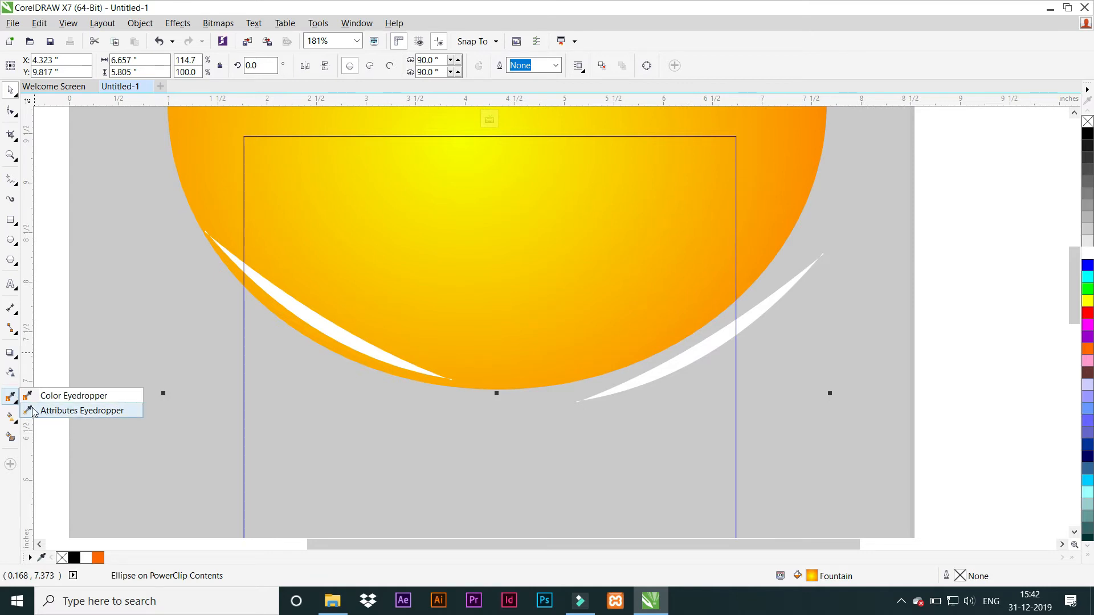
pyautogui.click(82, 410)
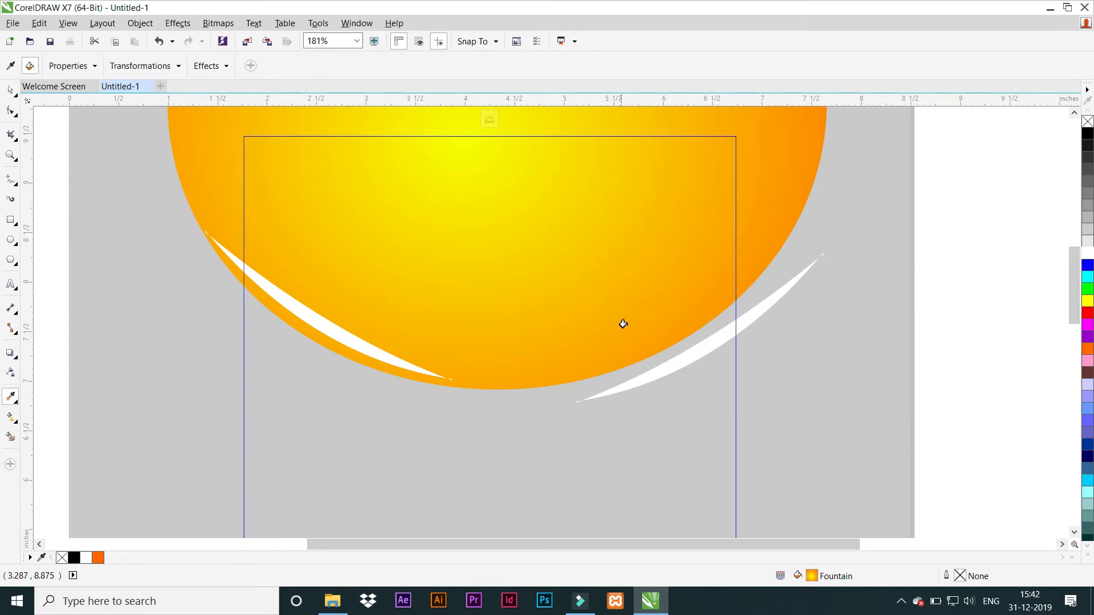
pyautogui.click(687, 359)
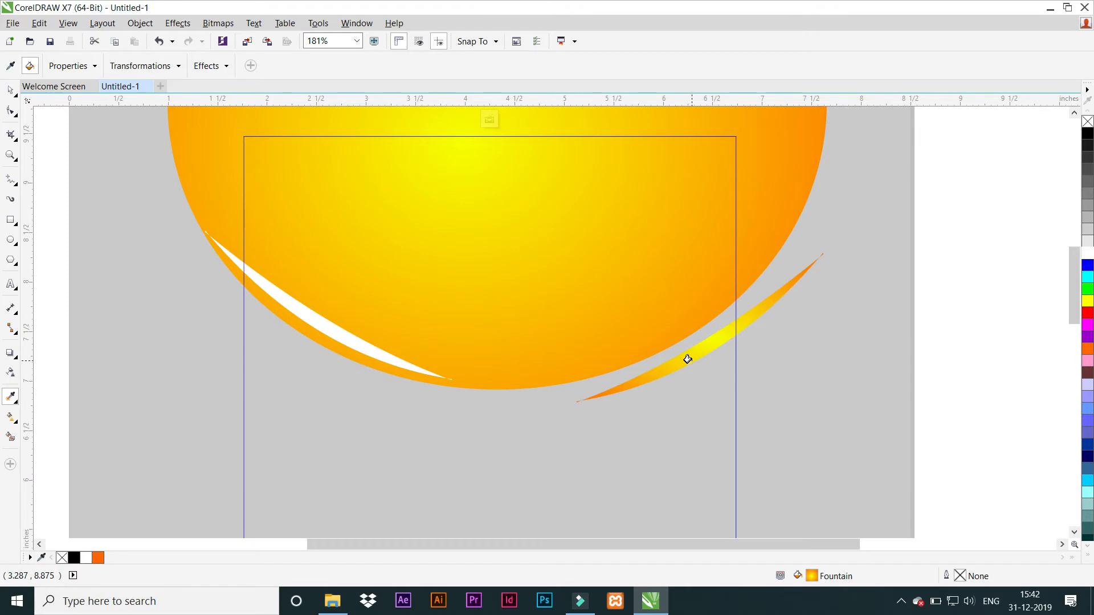
# Finish editing the PowerClip contents and frame the curved header close up.
pyautogui.click(13, 96)
pyautogui.keyDown('ctrl'); pyautogui.click(52, 171); pyautogui.keyUp('ctrl')
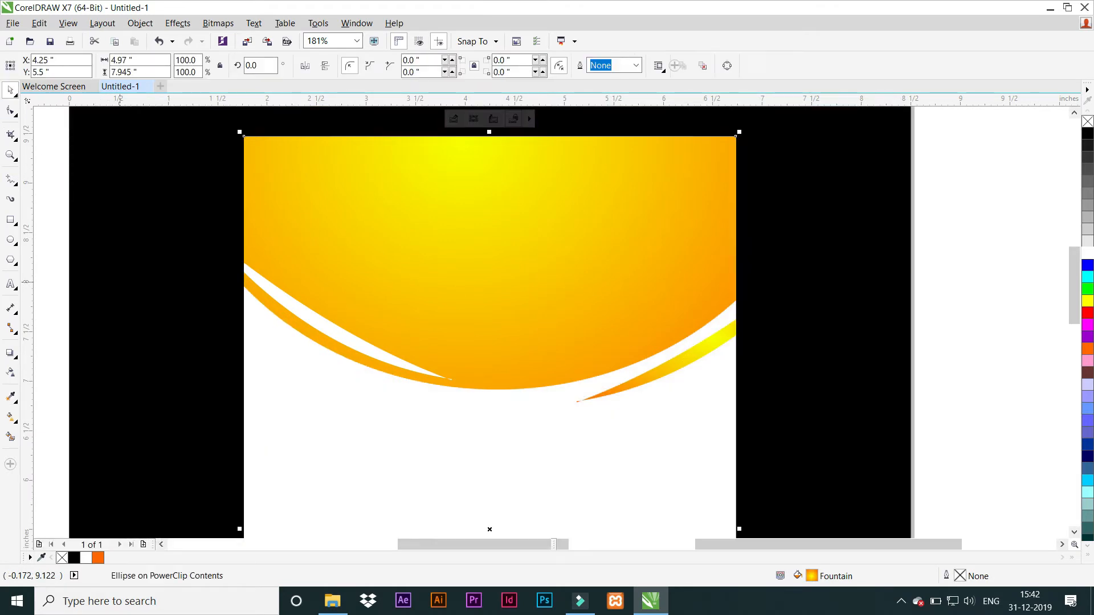
pyautogui.scroll(-2, 577, 331)
pyautogui.click(141, 295)
pyautogui.press('z')
pyautogui.moveTo(151, 207); pyautogui.dragTo(877, 509)
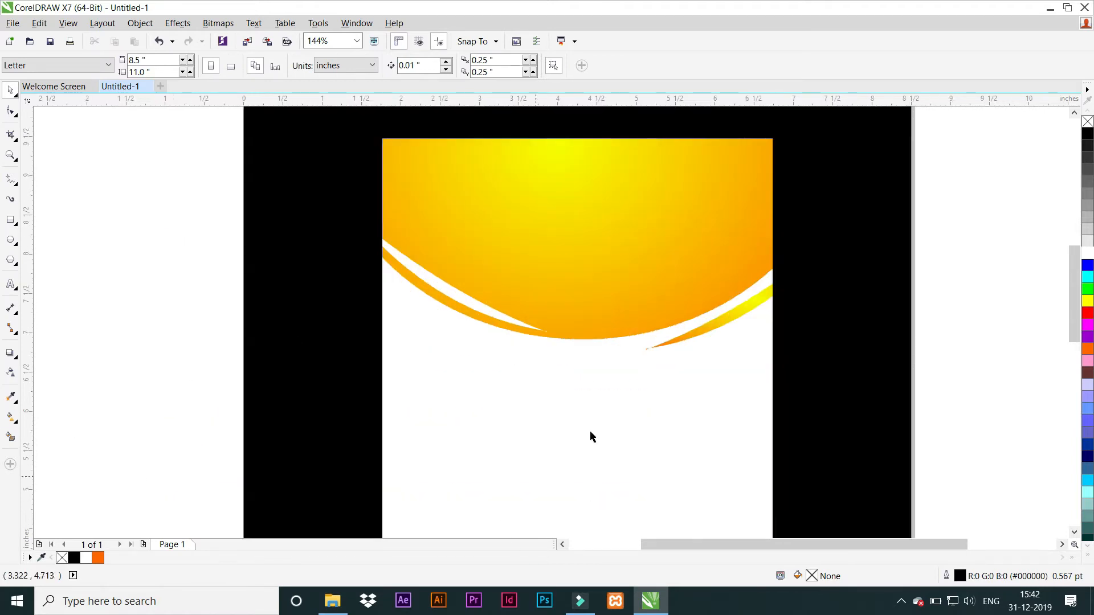
# Reopen the PowerClip contents and bend both edges of the gradient crescent further outwards, away from the ellipse.
pyautogui.click(701, 327)
pyautogui.keyDown('ctrl'); pyautogui.click(704, 331); pyautogui.keyUp('ctrl')
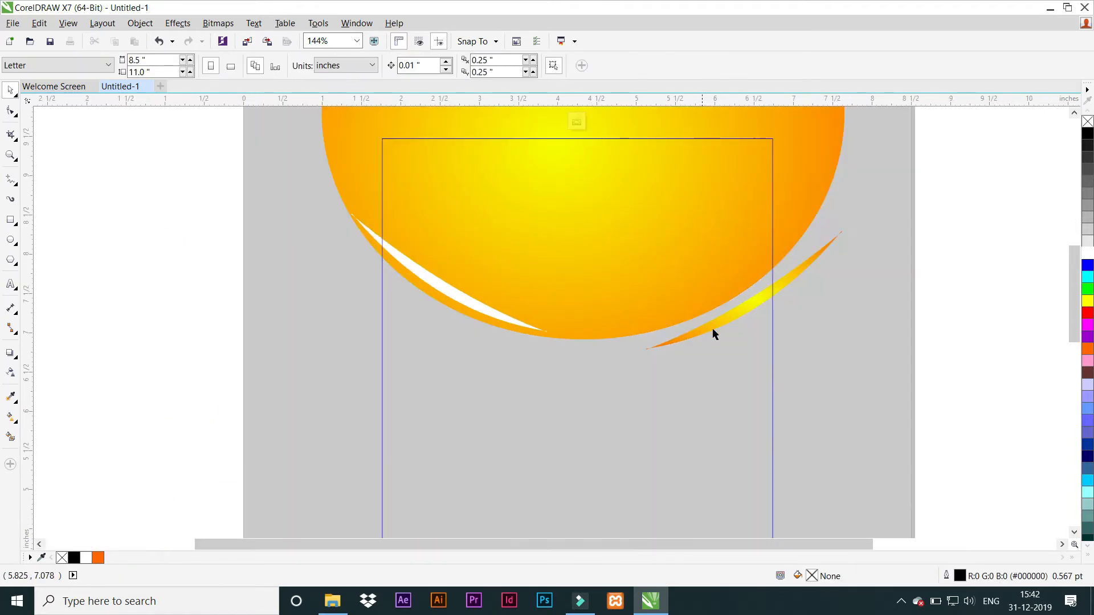
pyautogui.click(727, 321)
pyautogui.click(11, 112)
pyautogui.scroll(4, 786, 320)
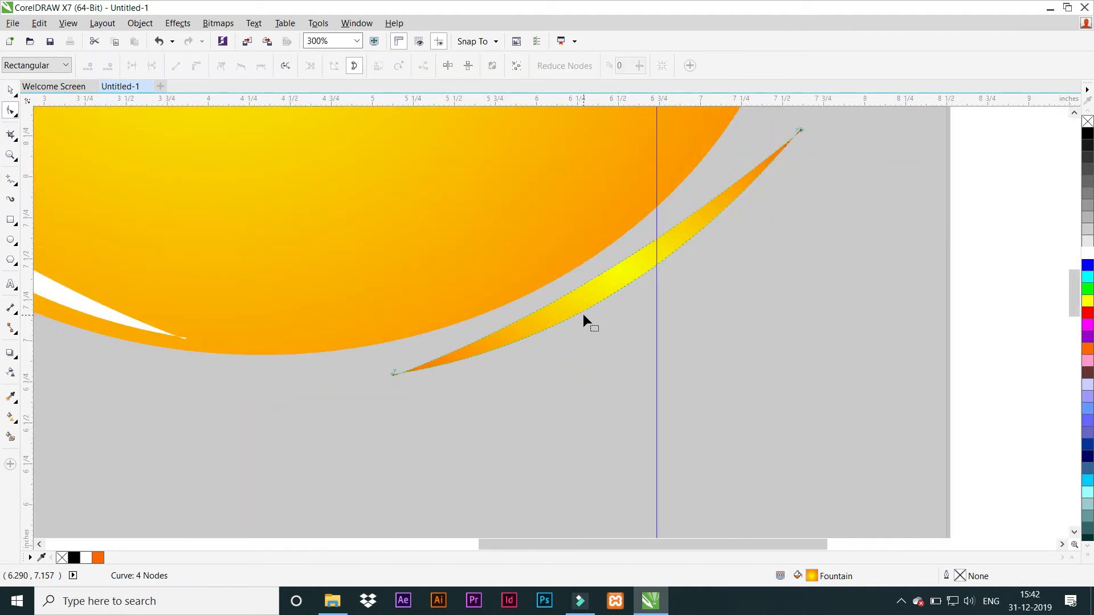
pyautogui.moveTo(579, 315); pyautogui.dragTo(591, 331)
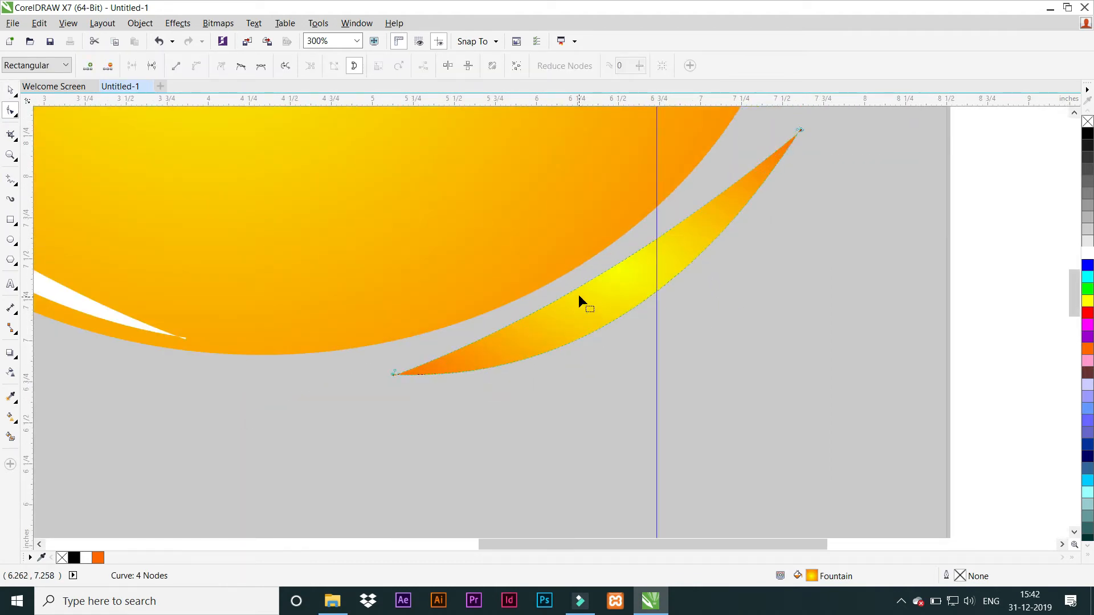
pyautogui.moveTo(579, 286); pyautogui.dragTo(589, 305)
pyautogui.press('space')
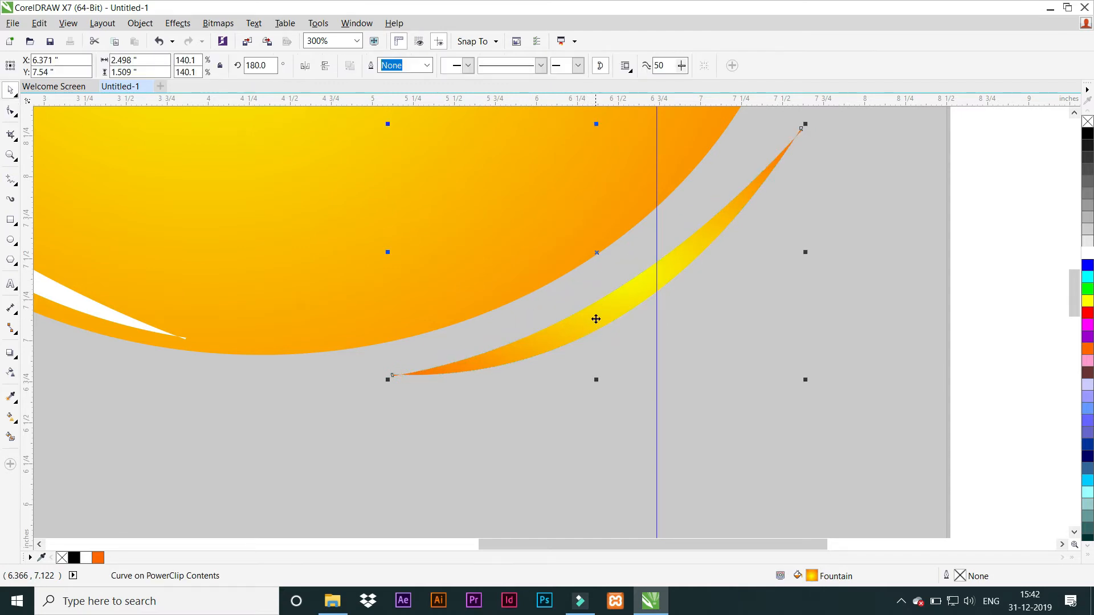
# Move the gradient crescent closer to the ellipse, to about X 6.27 inches, and rotate it to about 180.9 degrees.
pyautogui.click(595, 319)
pyautogui.moveTo(389, 382); pyautogui.dragTo(392, 392)
pyautogui.click(518, 356)
pyautogui.moveTo(553, 351); pyautogui.dragTo(532, 346)
pyautogui.click(532, 346)
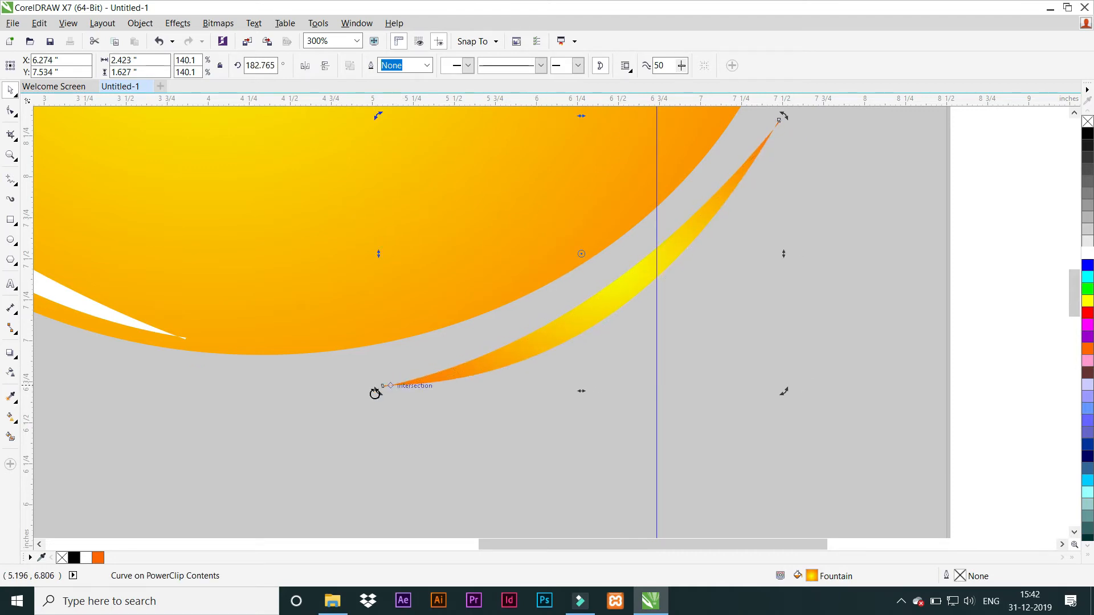
pyautogui.moveTo(376, 390); pyautogui.dragTo(373, 384)
# Delete the left white crescent and replace it with a mirrored copy of the gradient crescent, filled white.
pyautogui.scroll(-2, 374, 385)
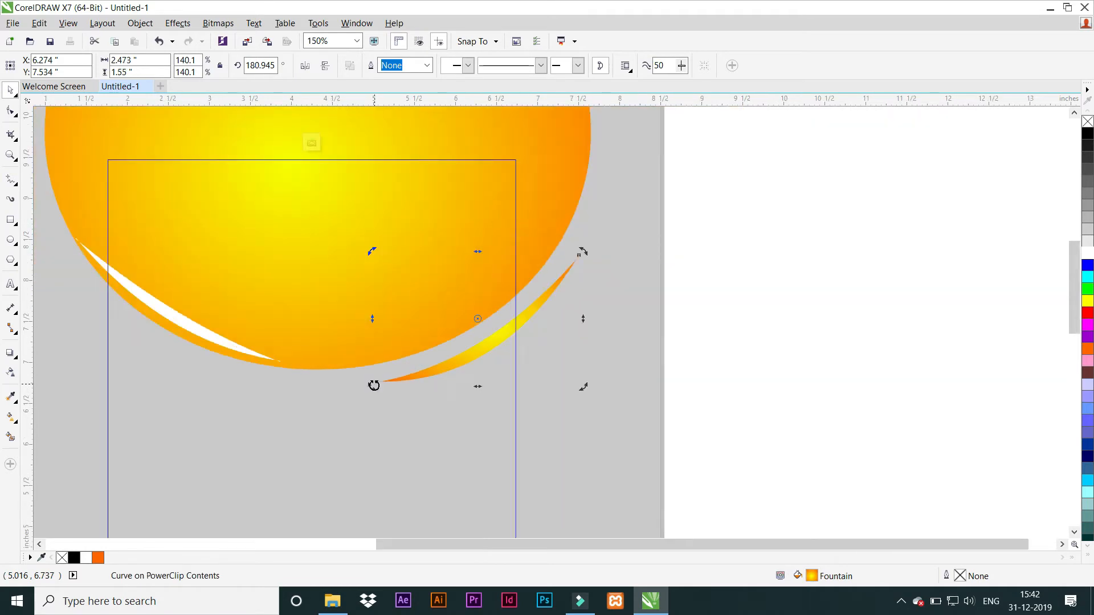
pyautogui.click(182, 322)
pyautogui.press('Delete')
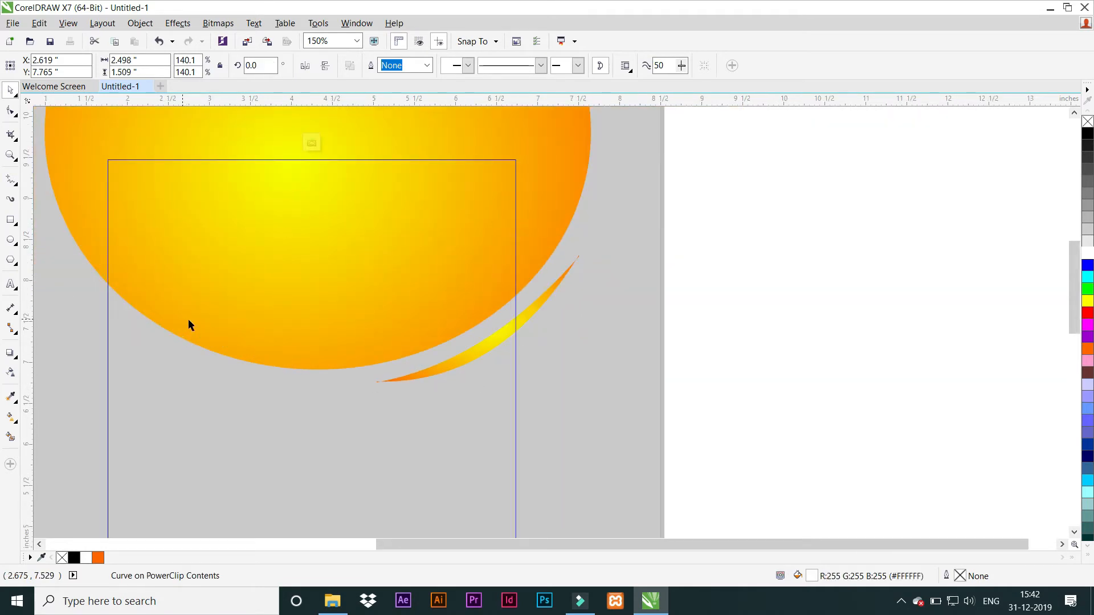
pyautogui.click(521, 315)
pyautogui.moveTo(585, 319); pyautogui.dragTo(164, 310)
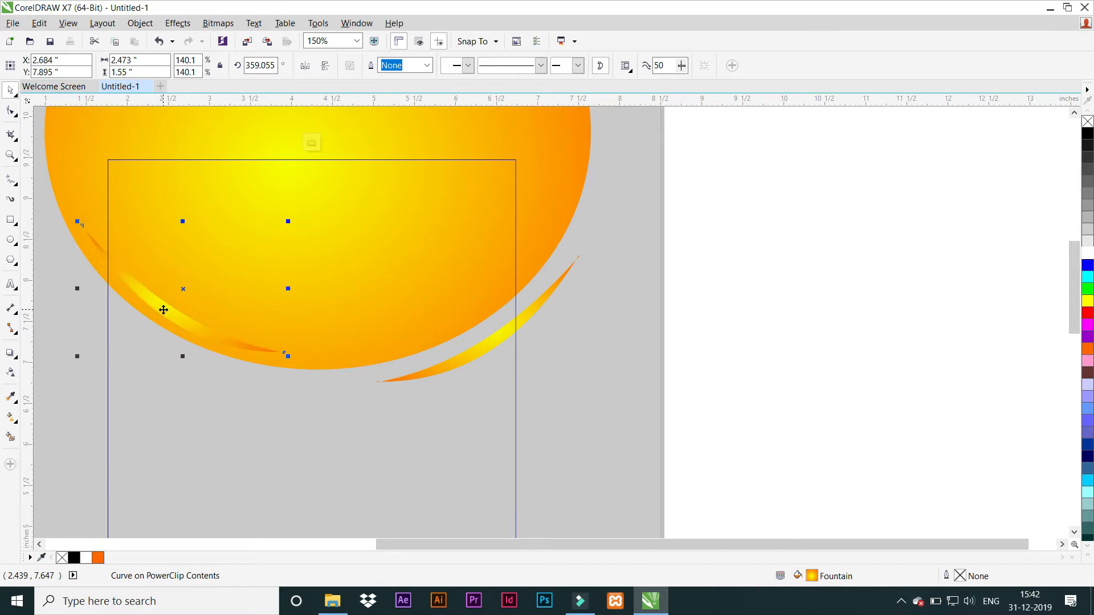
pyautogui.click(1087, 253)
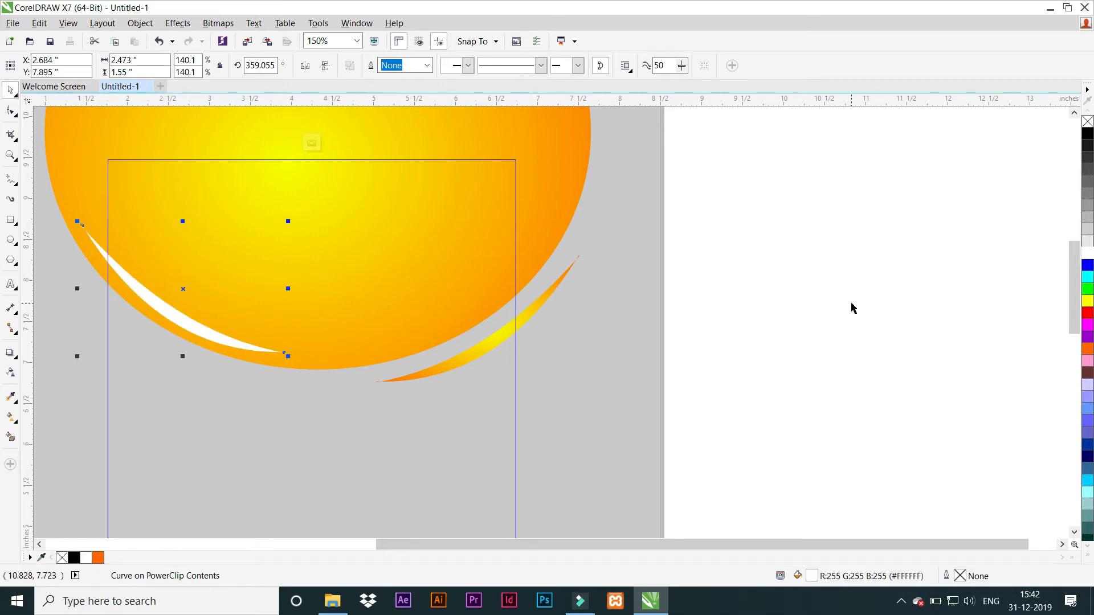
# Nudge the right gradient crescent slightly upwards and finish editing the PowerClip contents.
pyautogui.moveTo(456, 363); pyautogui.dragTo(456, 358)
pyautogui.keyDown('ctrl'); pyautogui.click(751, 347); pyautogui.keyUp('ctrl')
pyautogui.click(752, 347)
pyautogui.scroll(-2, 317, 326)
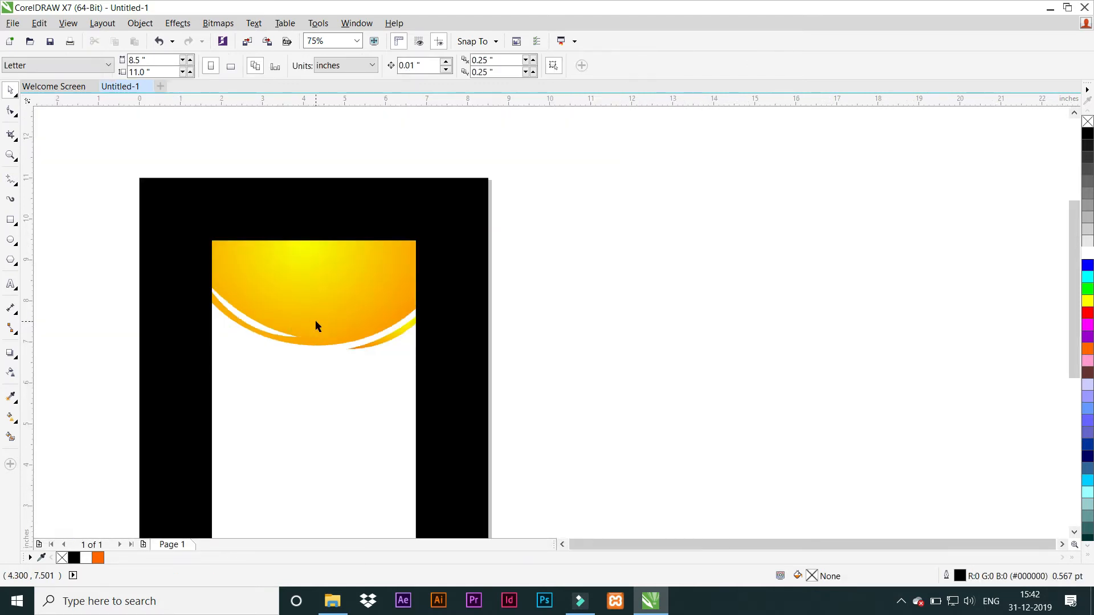
# Add the artistic text "amazon.in" in 24 pt Arial beside the header.
pyautogui.press('z')
pyautogui.moveTo(72, 238); pyautogui.dragTo(610, 422)
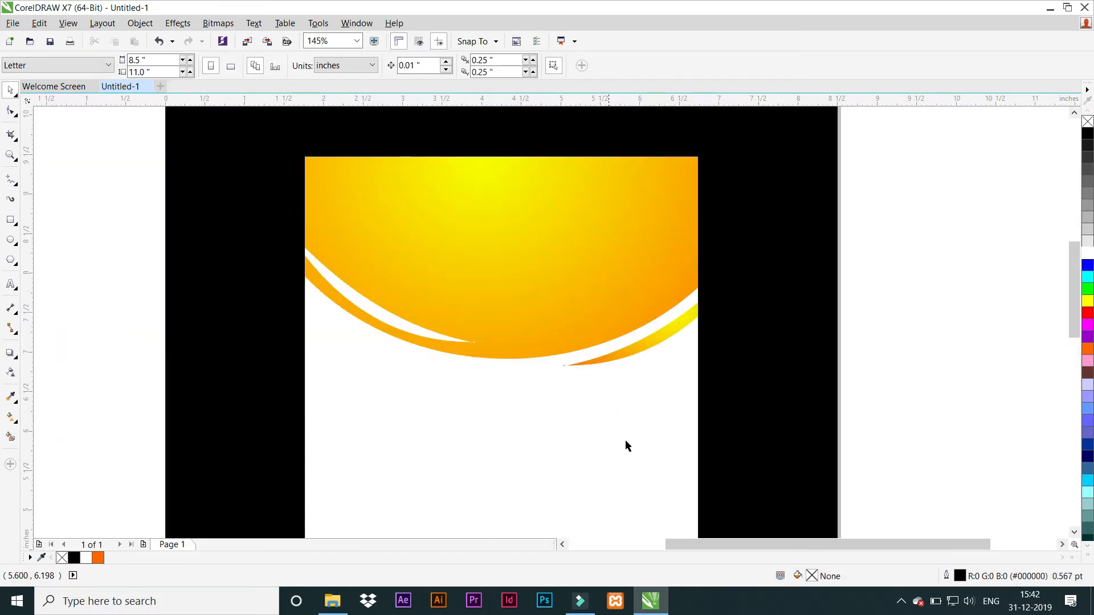
pyautogui.click(11, 283)
pyautogui.click(91, 295)
pyautogui.write('a')
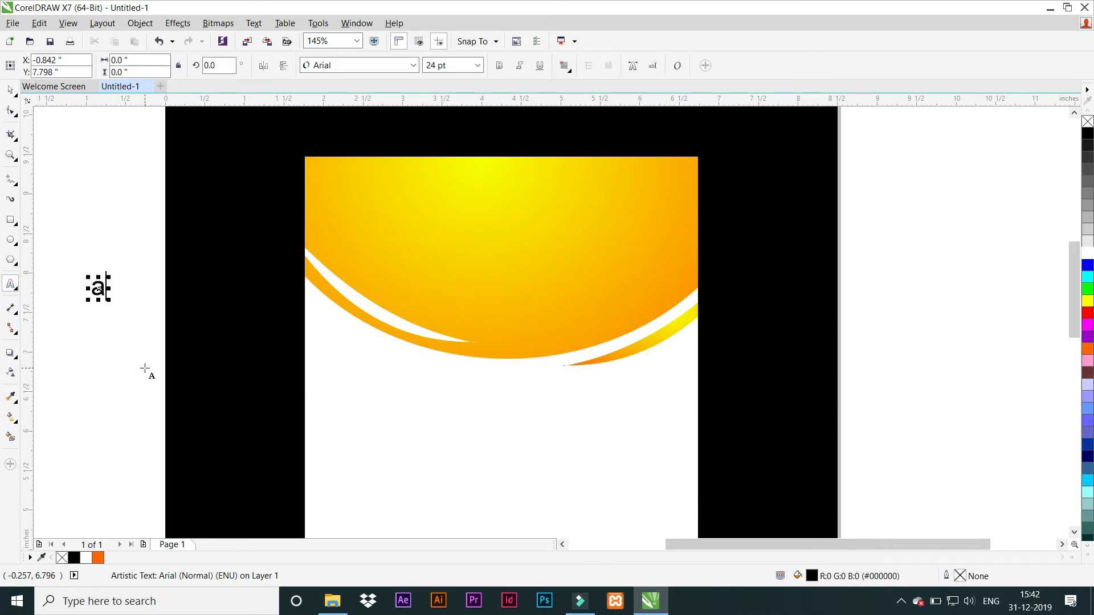
pyautogui.write('mazo')
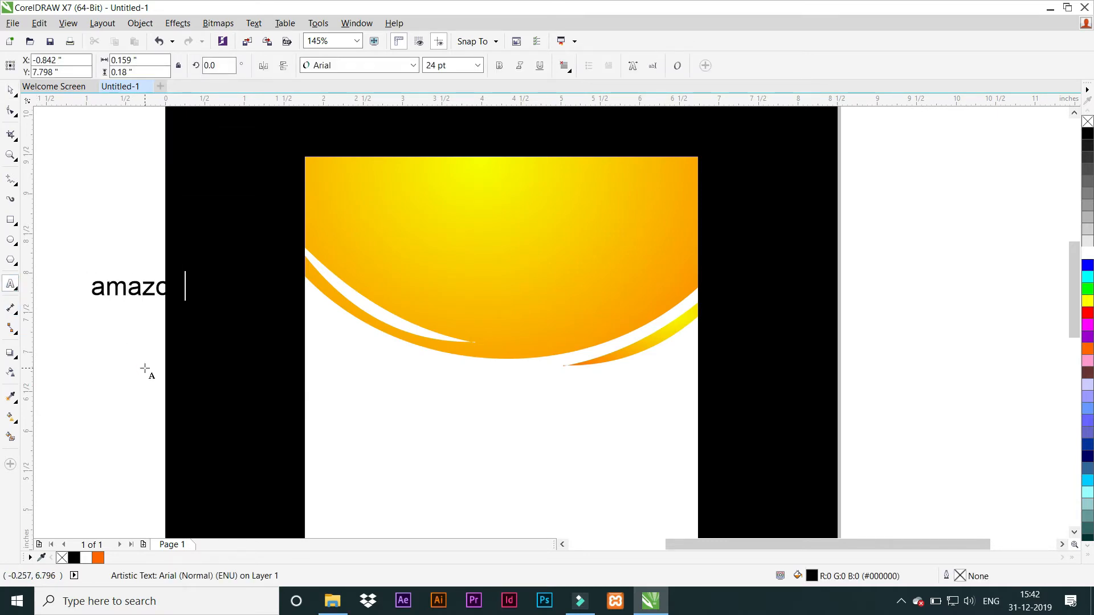
# Move the "amazon.in" text onto the gradient header and centre it horizontally, at about X 4.25 and Y 8.37 inches.
pyautogui.hotkey('ctrl', 'space')
pyautogui.moveTo(118, 286); pyautogui.dragTo(469, 245)
pyautogui.press('c')
pyautogui.moveTo(59, 230); pyautogui.dragTo(632, 296)
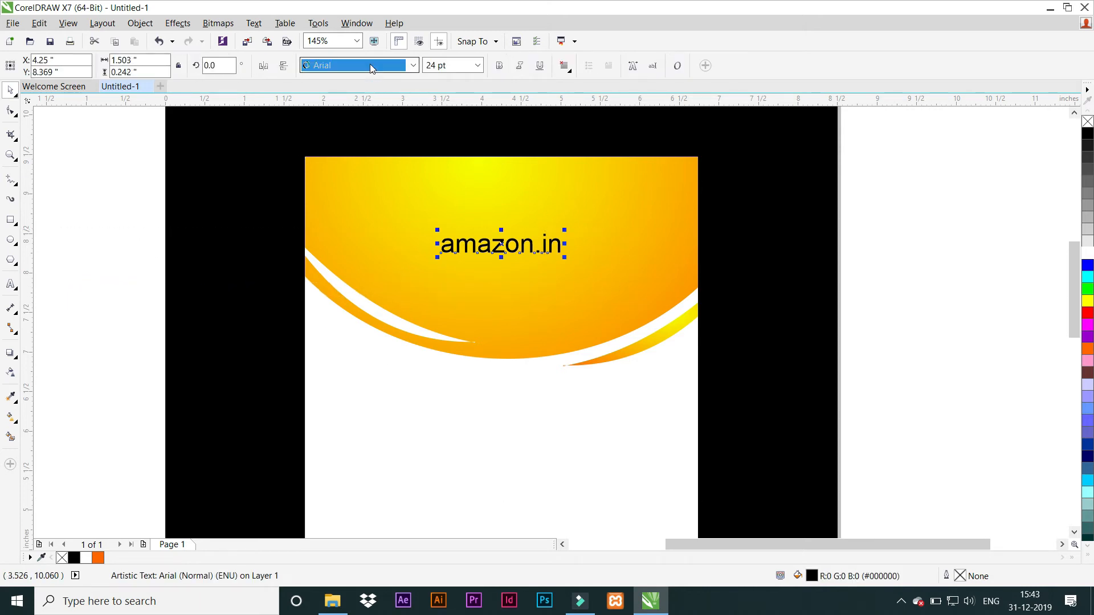
pyautogui.click(369, 66)
pyautogui.click(370, 67)
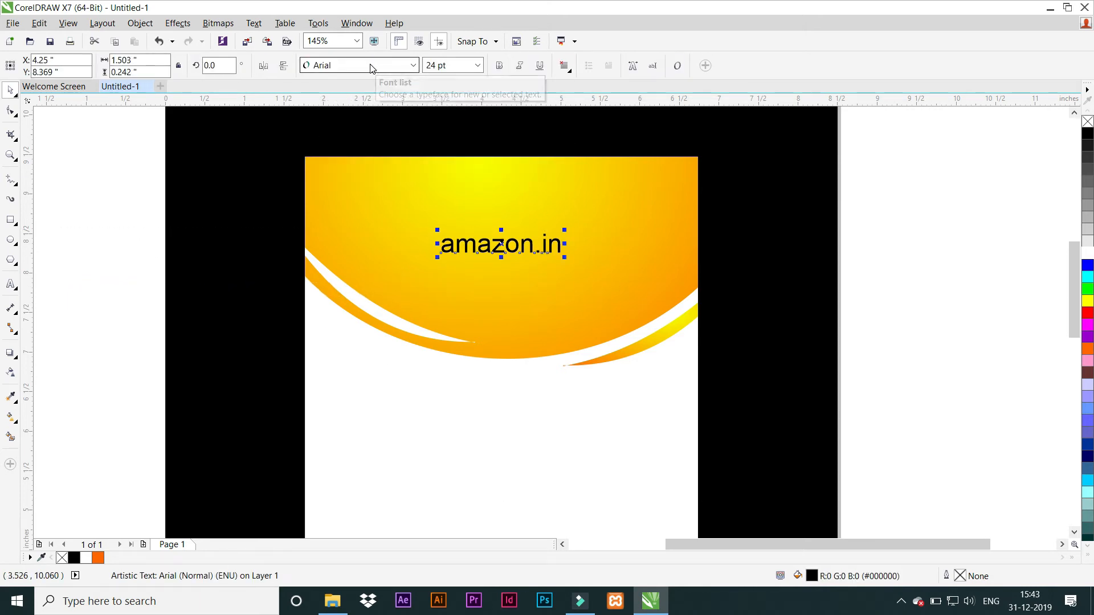
pyautogui.click(370, 67)
pyautogui.moveTo(381, 74)
pyautogui.write('Ar')
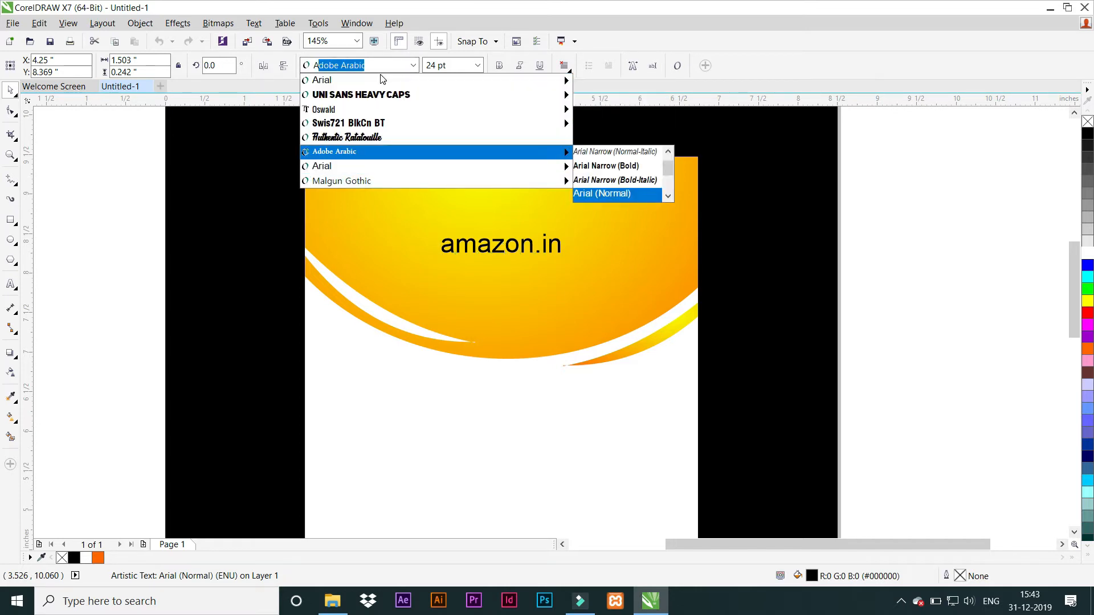
pyautogui.press('Up')
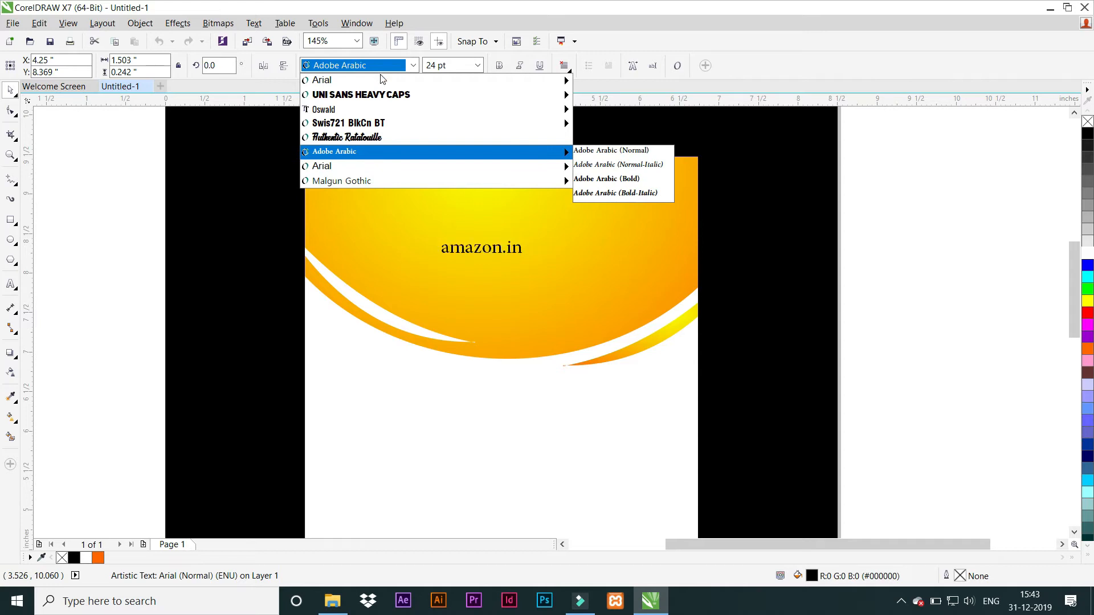
pyautogui.click(64, 207)
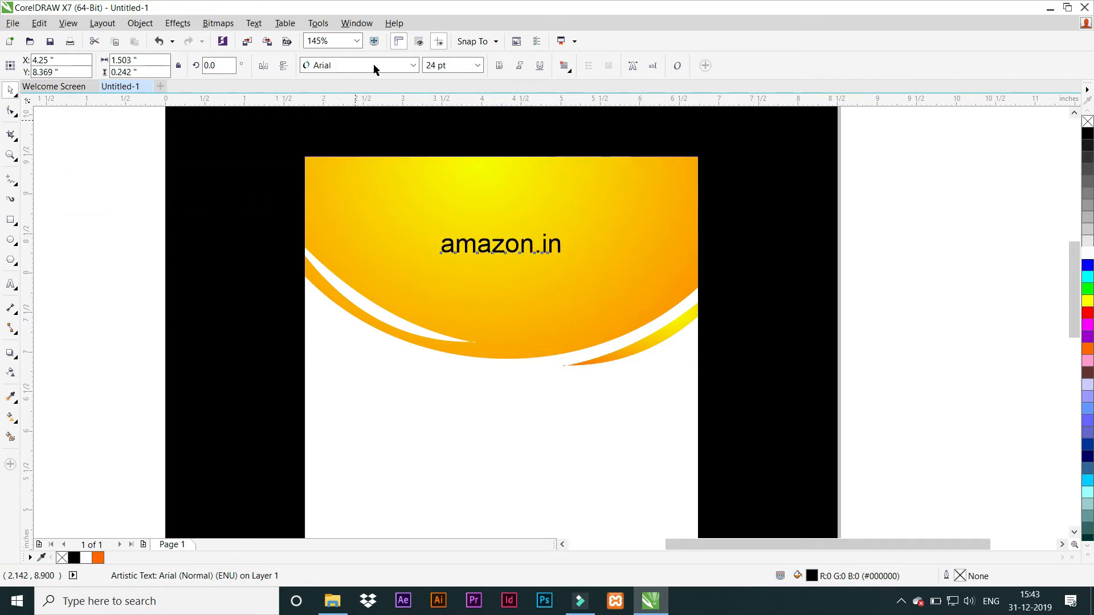